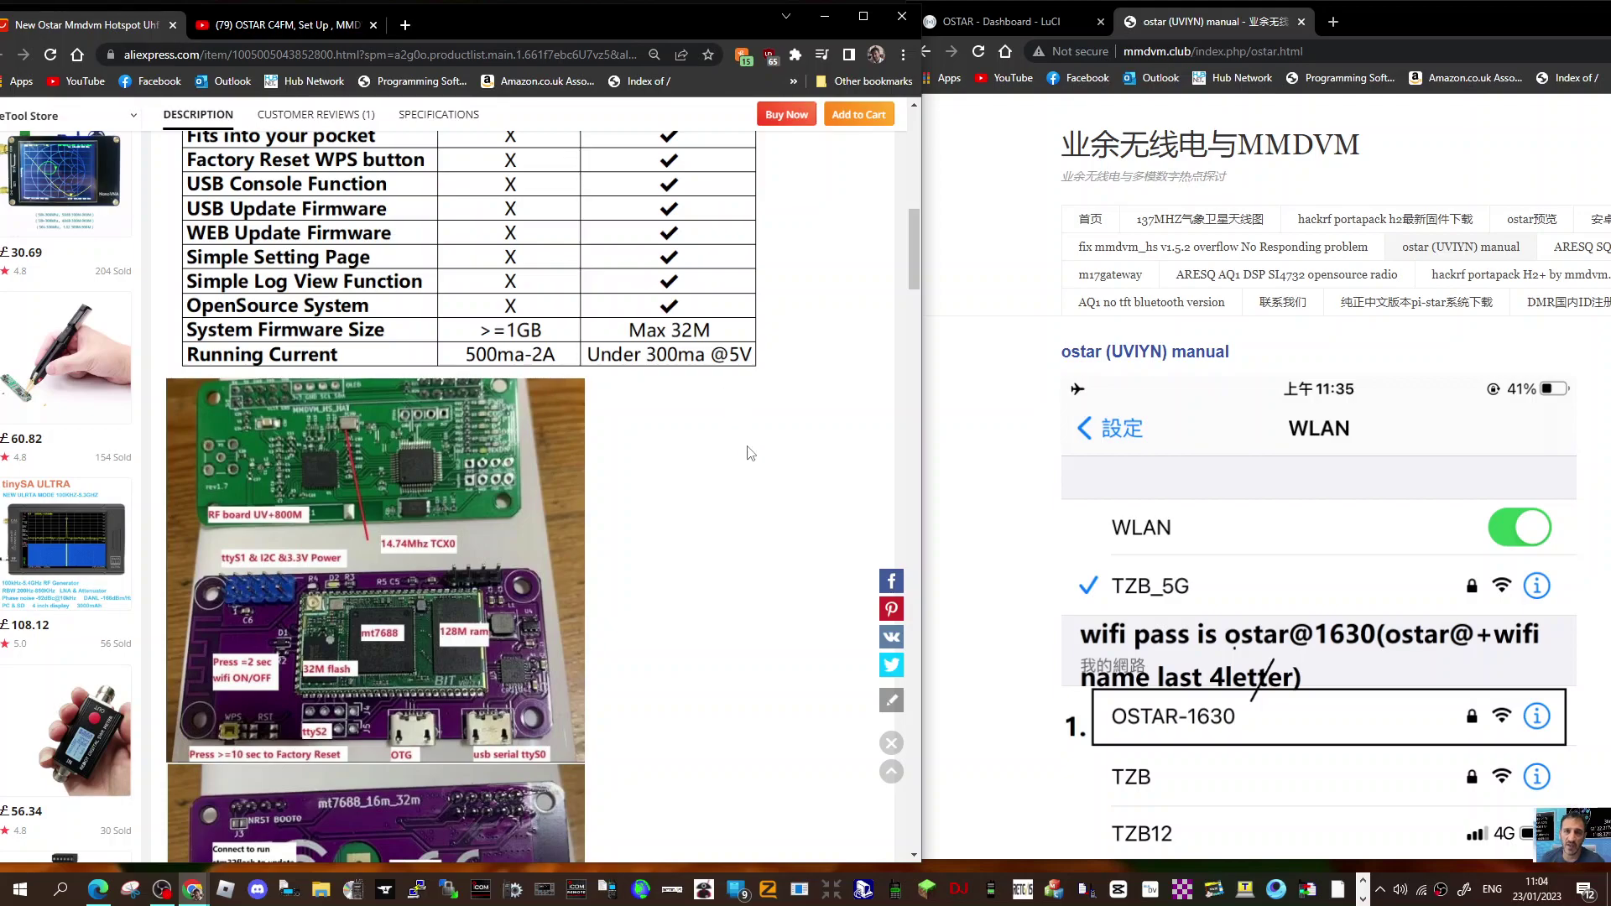
pyautogui.scroll(2, 747, 453)
pyautogui.scroll(2, 748, 453)
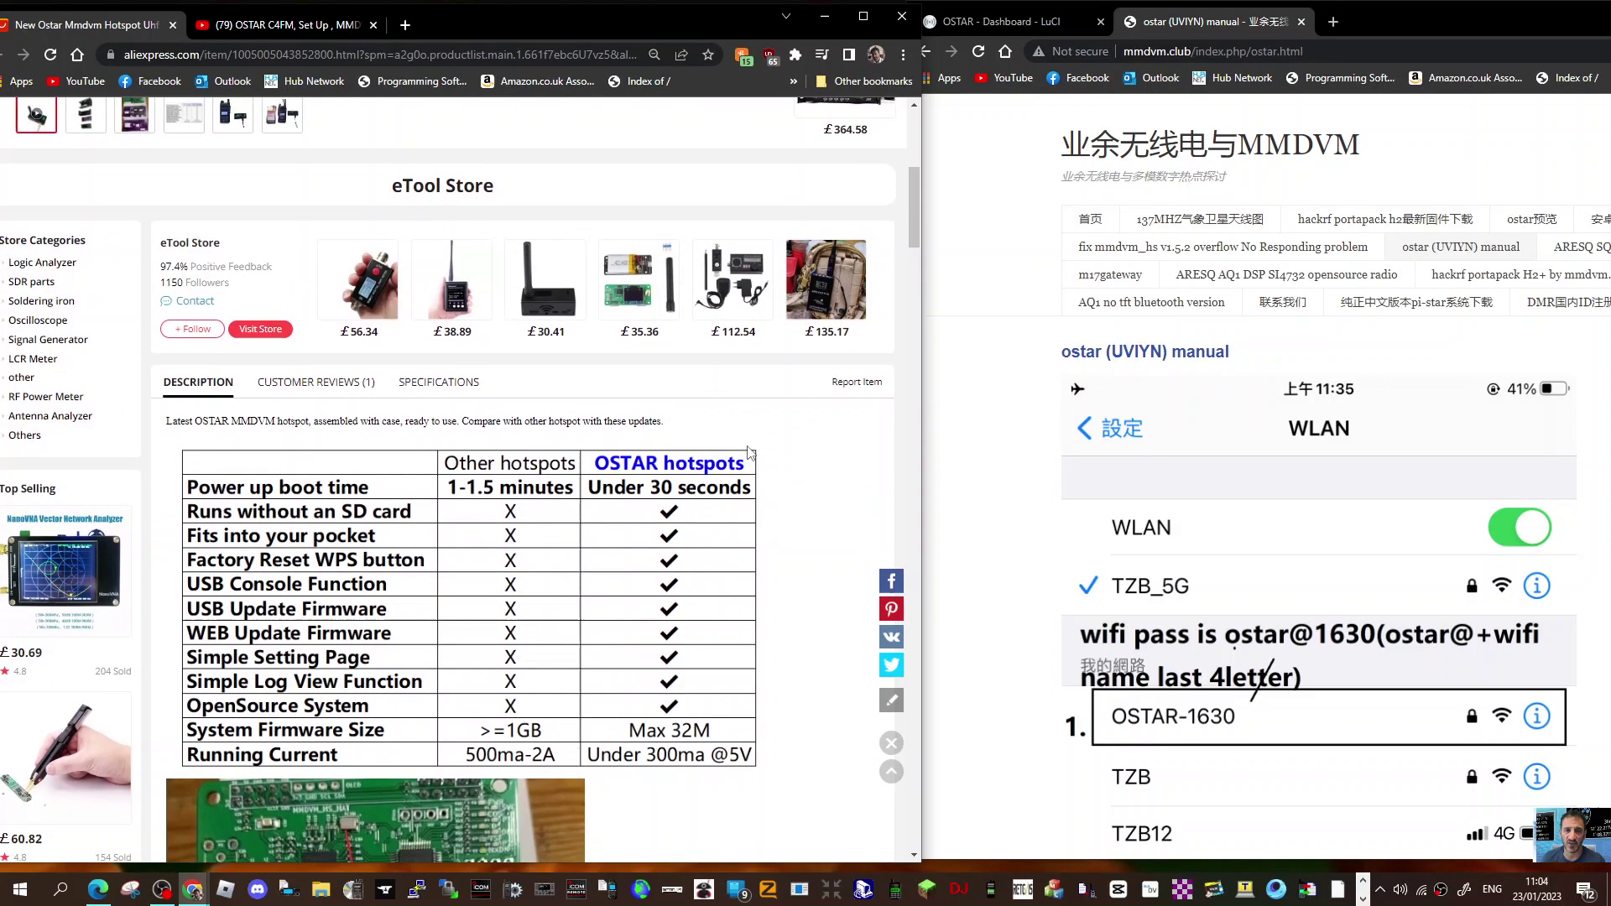
pyautogui.scroll(-2, 744, 453)
pyautogui.scroll(-3, 743, 453)
# Compare the OSTAR hotspot AliExpress listing with the OSTAR C4FM set-up video, ending on the video.
pyautogui.click(255, 28)
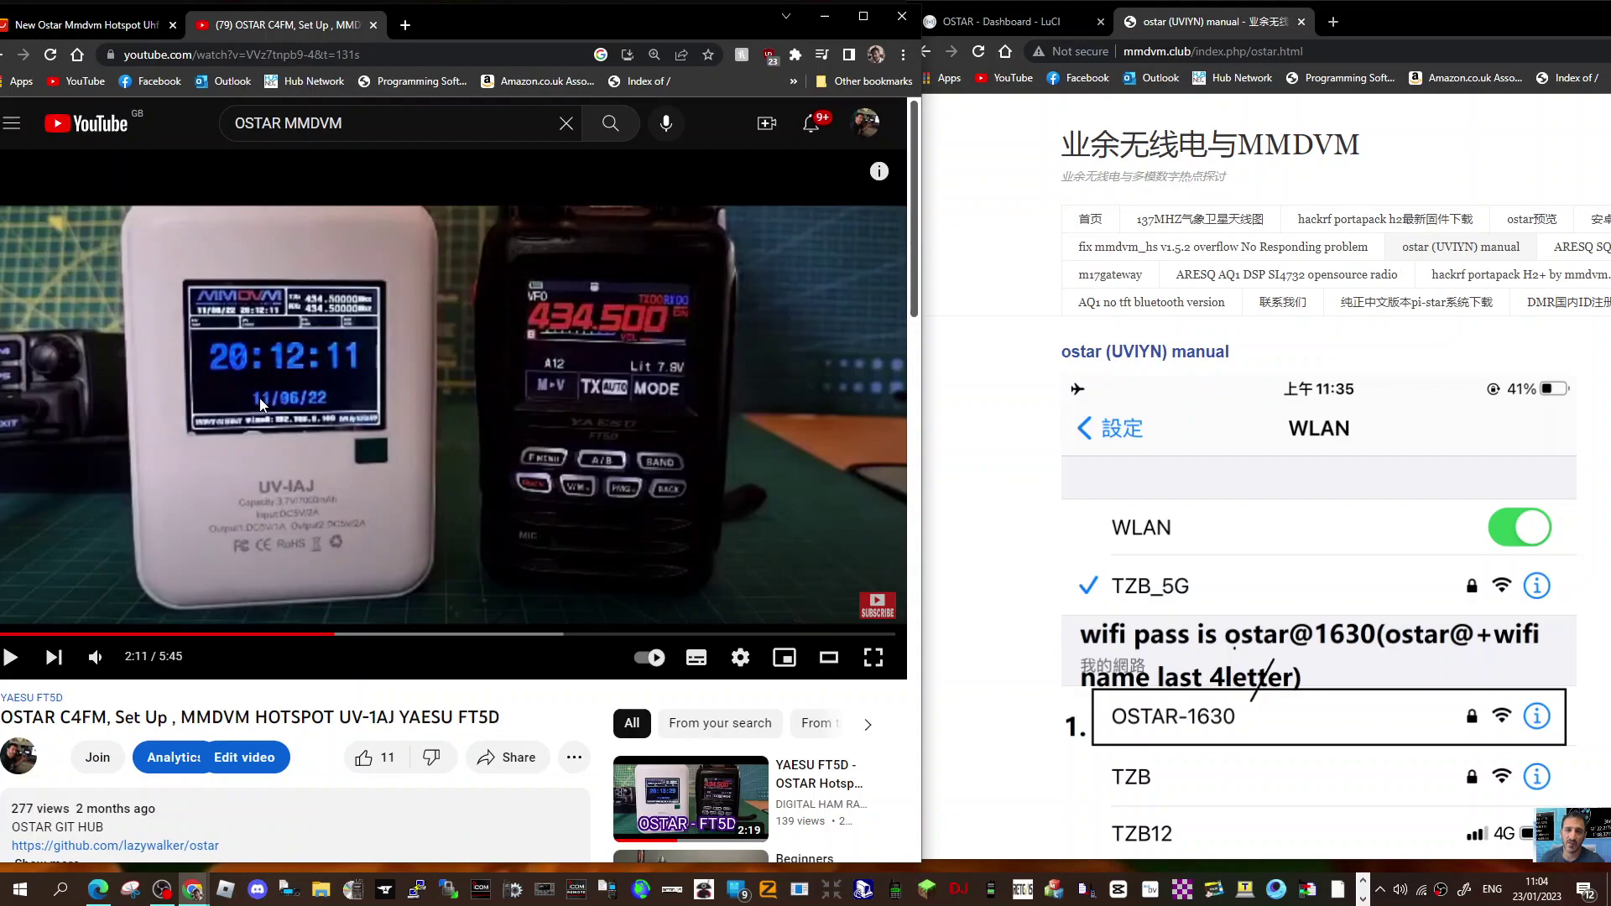
pyautogui.click(54, 24)
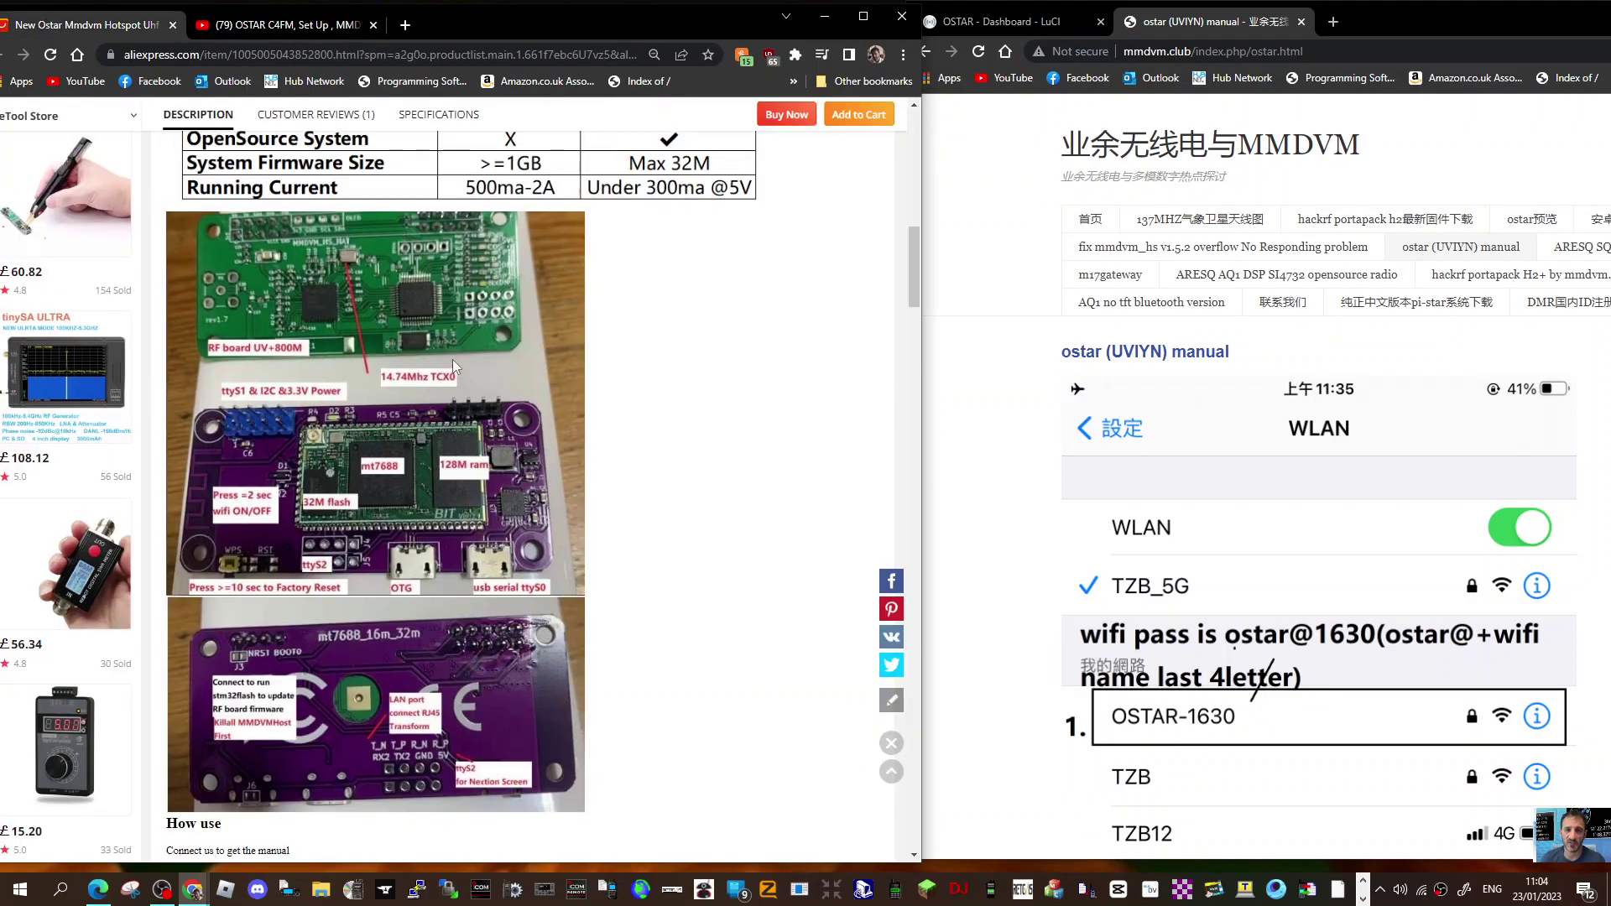
pyautogui.scroll(10, 177, 446)
pyautogui.scroll(5, 178, 446)
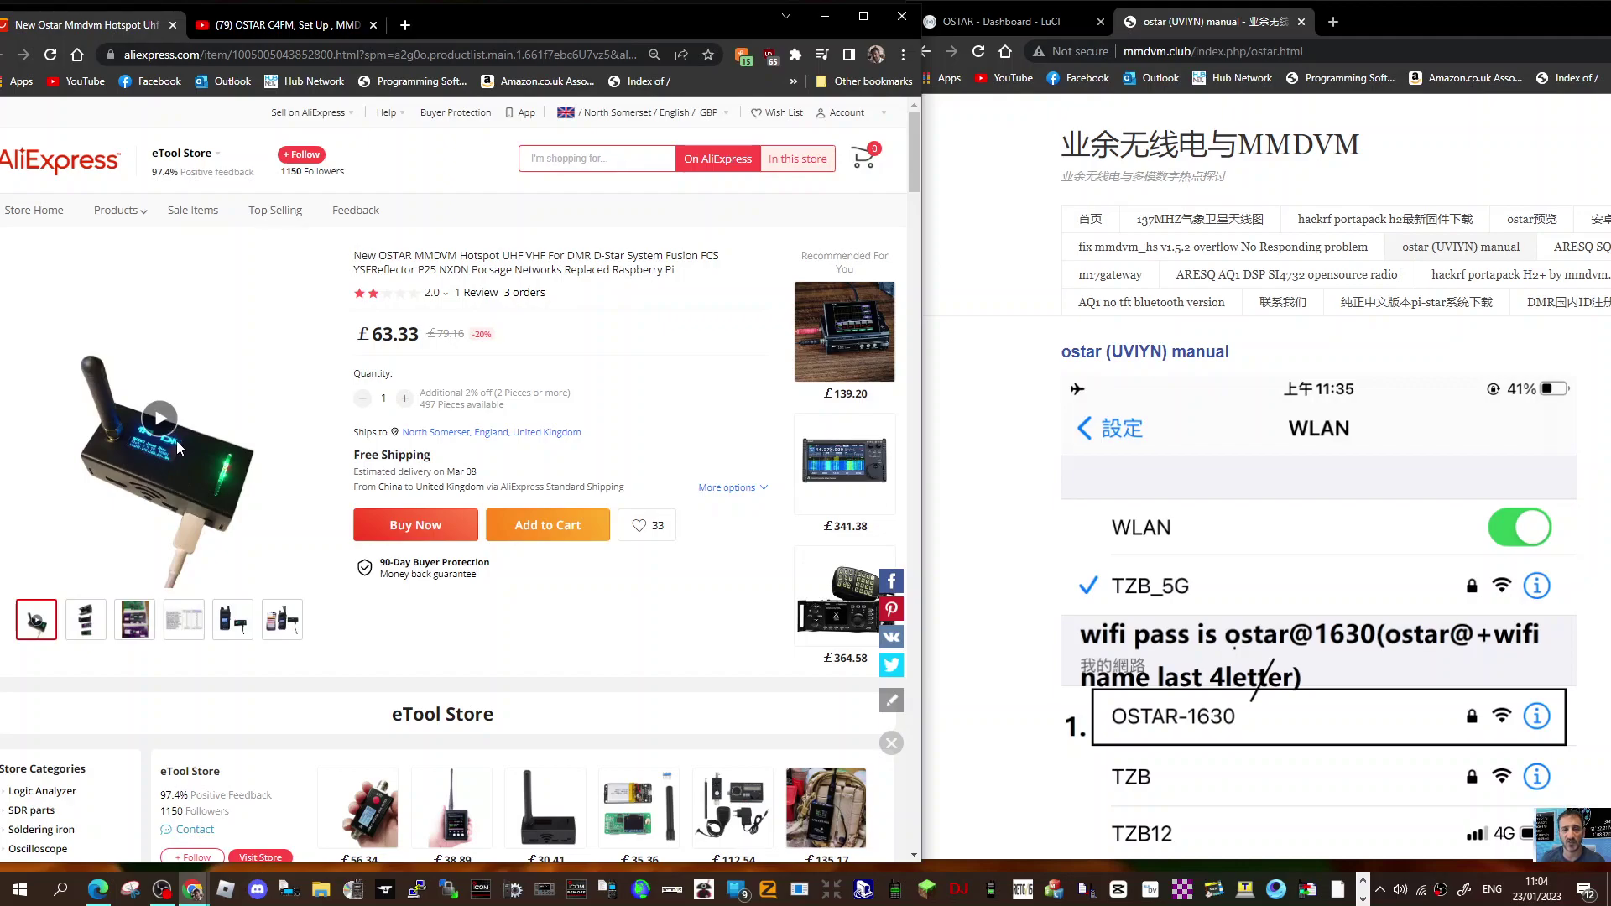
pyautogui.click(270, 25)
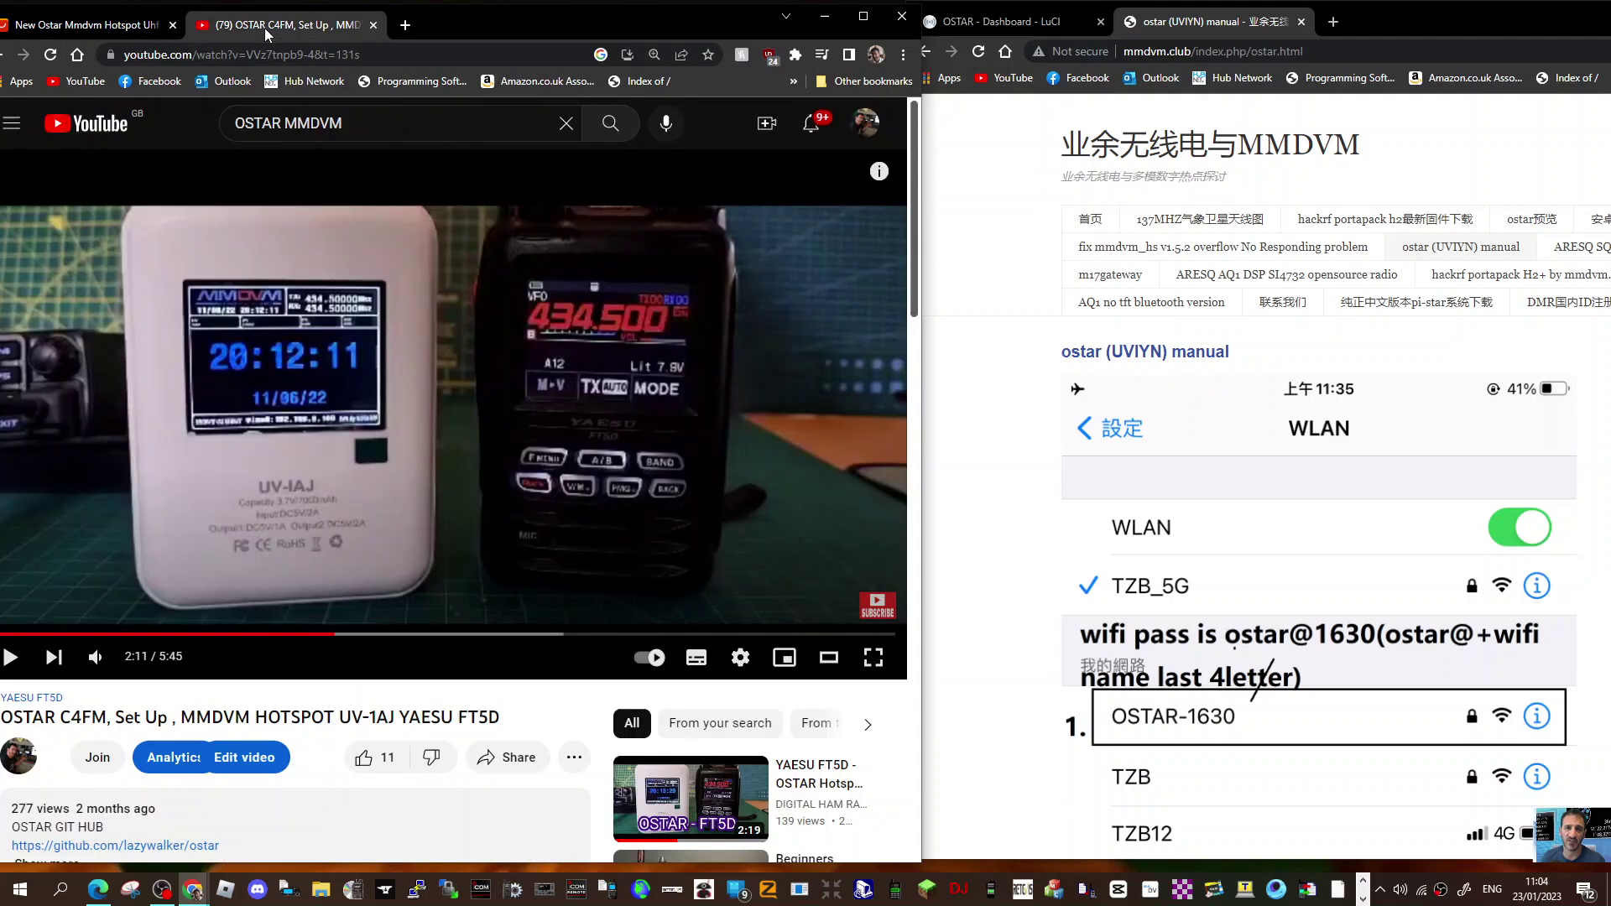
# Drag the mmdvm.club OSTAR manual window left and maximize it to fill the screen.
pyautogui.click(1603, 99)
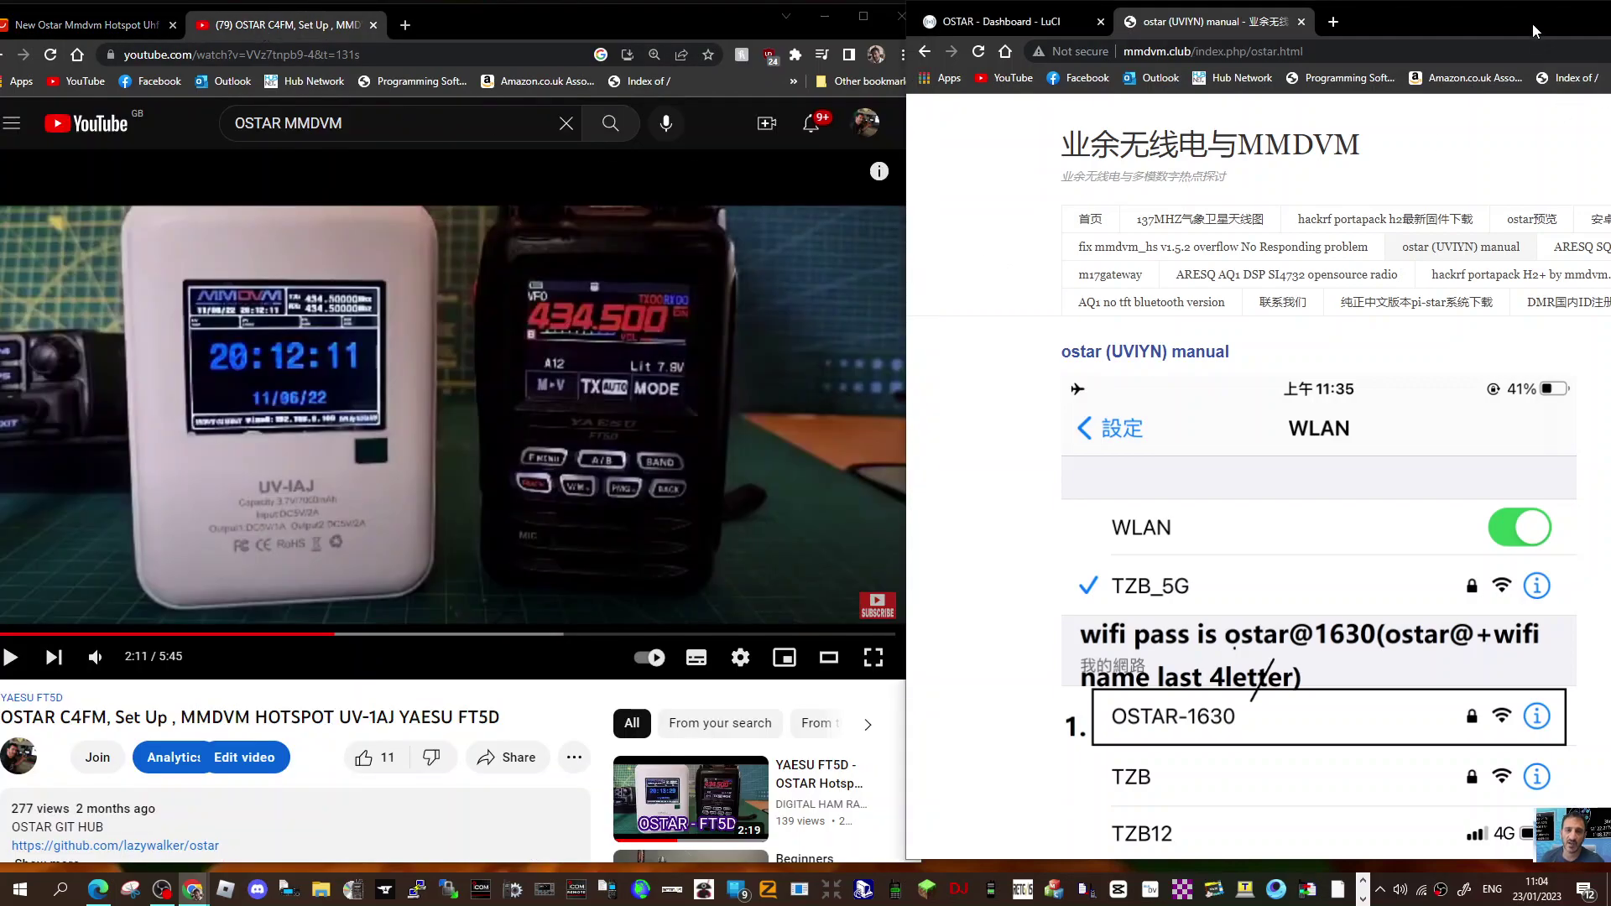
pyautogui.moveTo(1533, 29); pyautogui.dragTo(1242, 37)
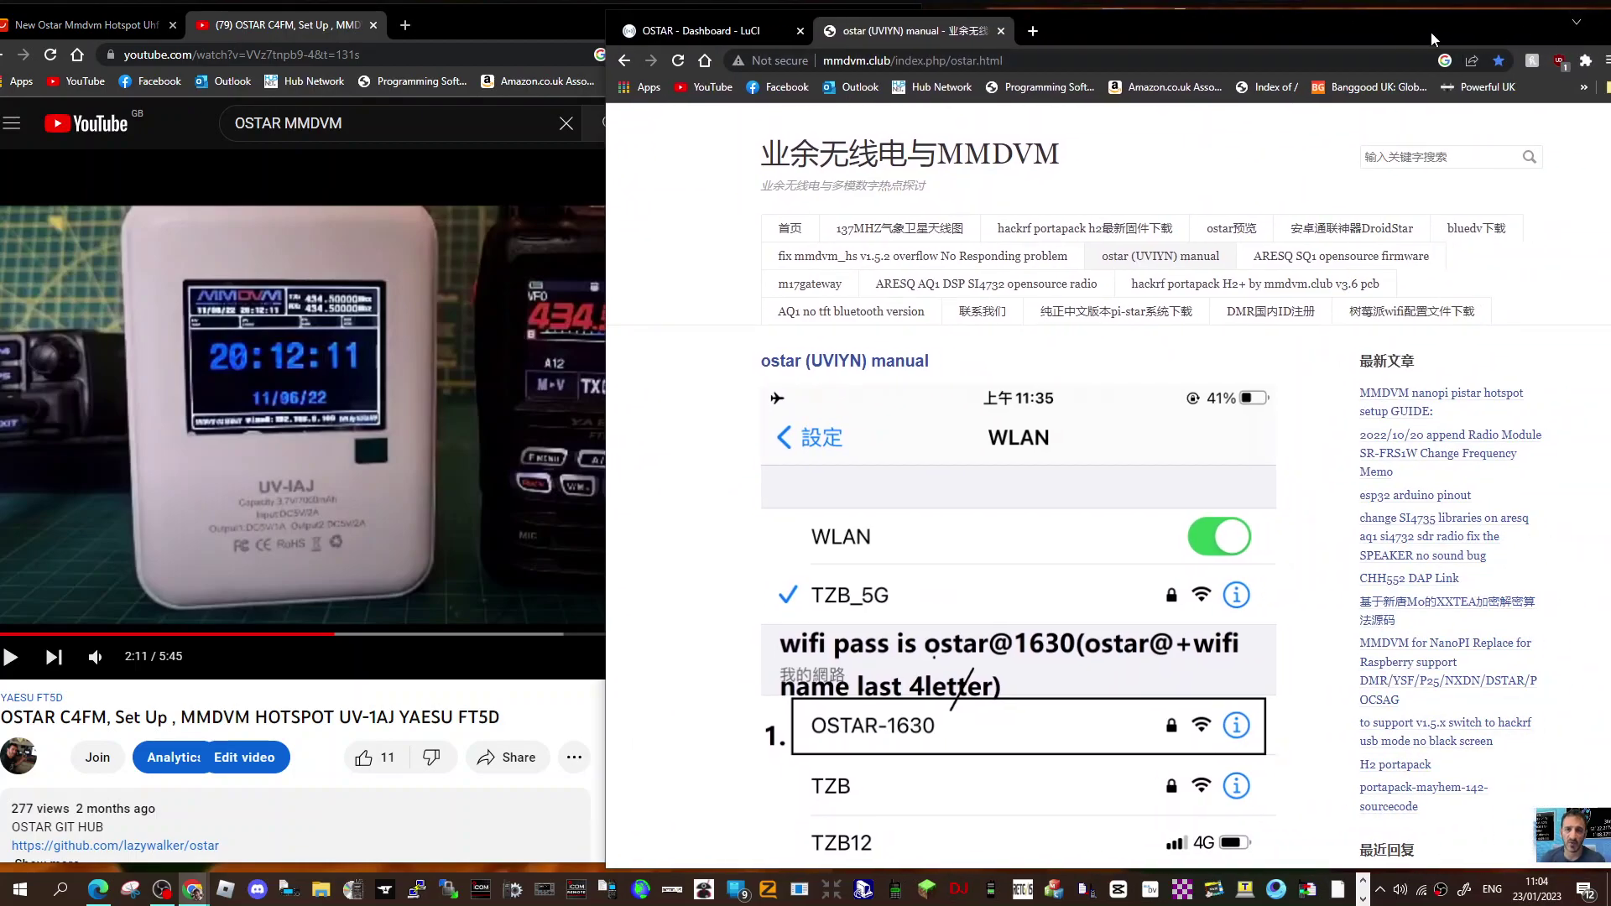
pyautogui.moveTo(1589, 36); pyautogui.dragTo(1367, 36)
pyautogui.click(1449, 25)
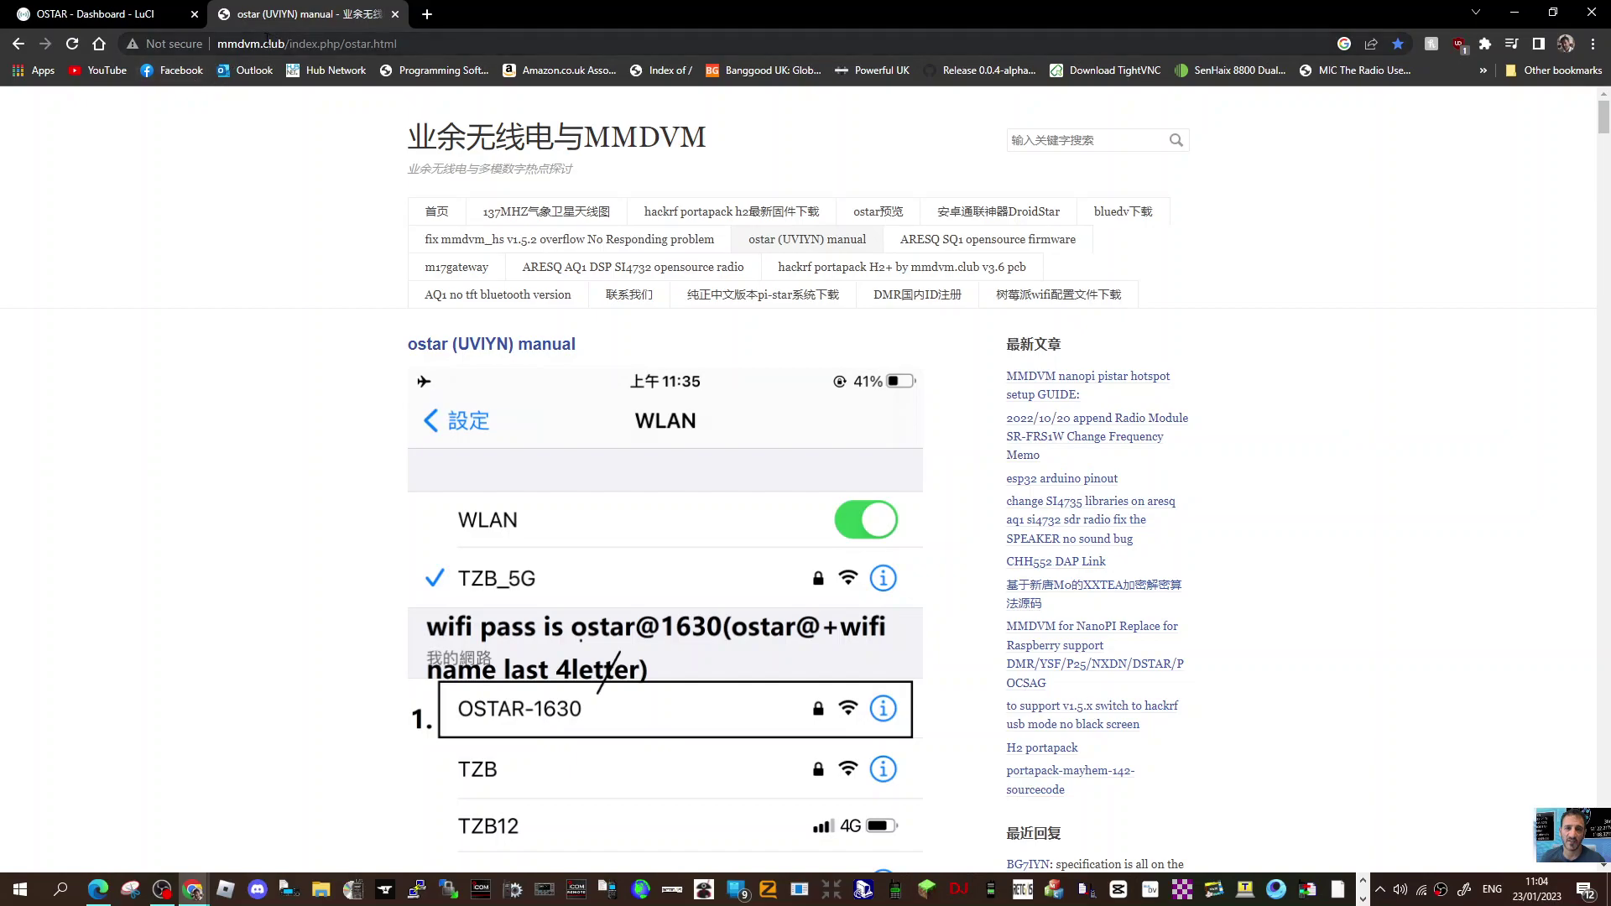
pyautogui.scroll(-2, 1318, 378)
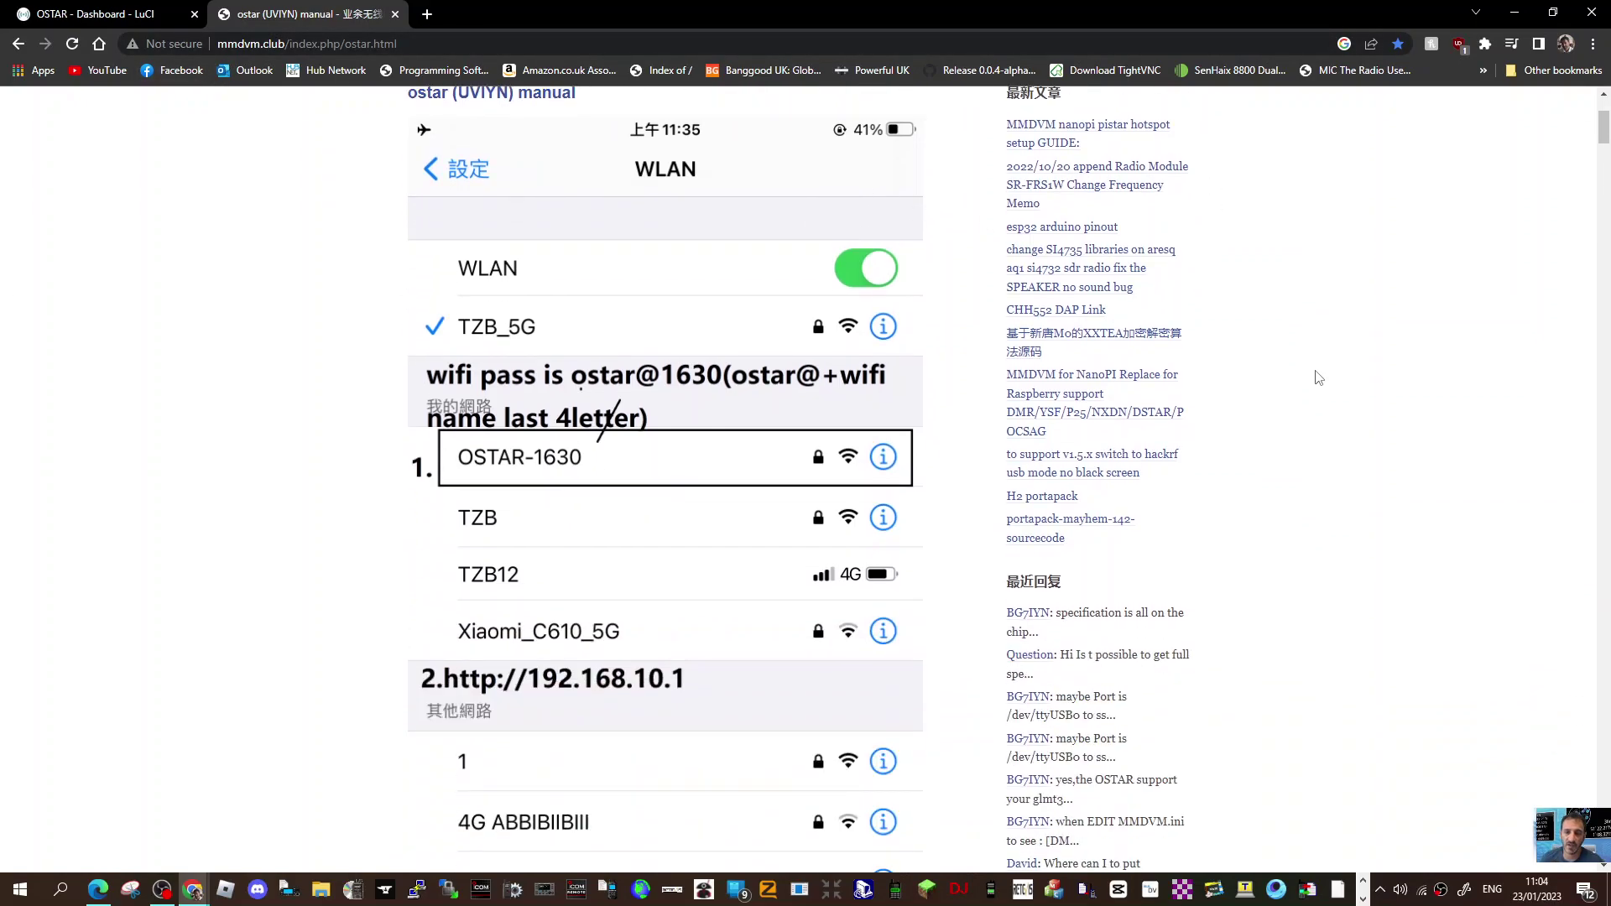
pyautogui.scroll(1, 1318, 378)
pyautogui.scroll(1, 1318, 377)
pyautogui.scroll(-3, 1317, 379)
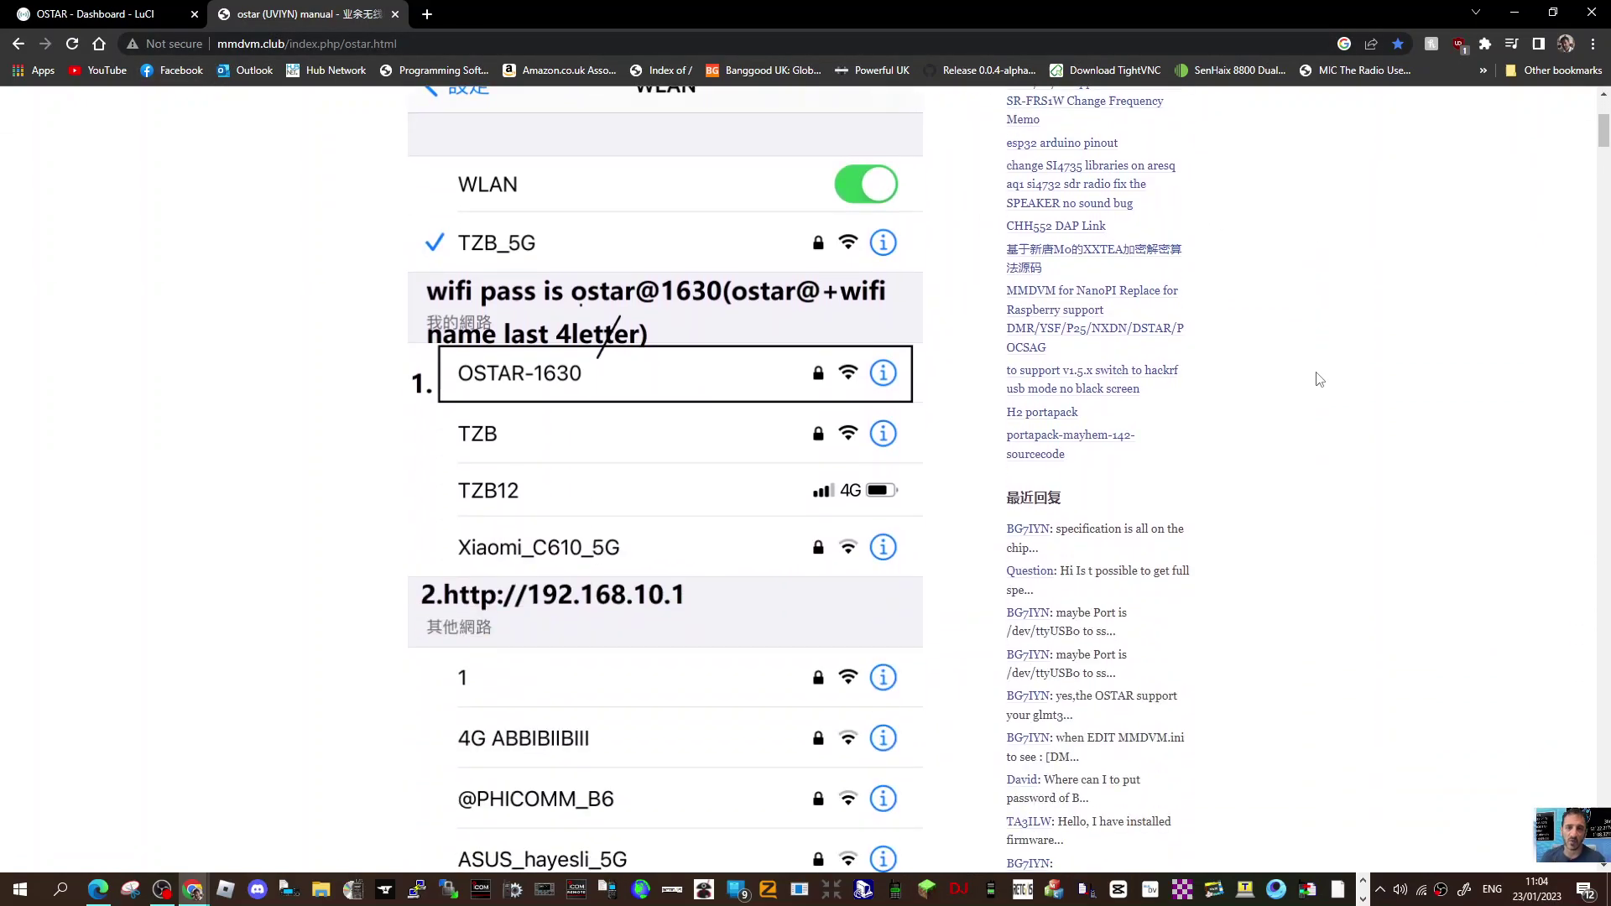
pyautogui.scroll(-1, 1319, 377)
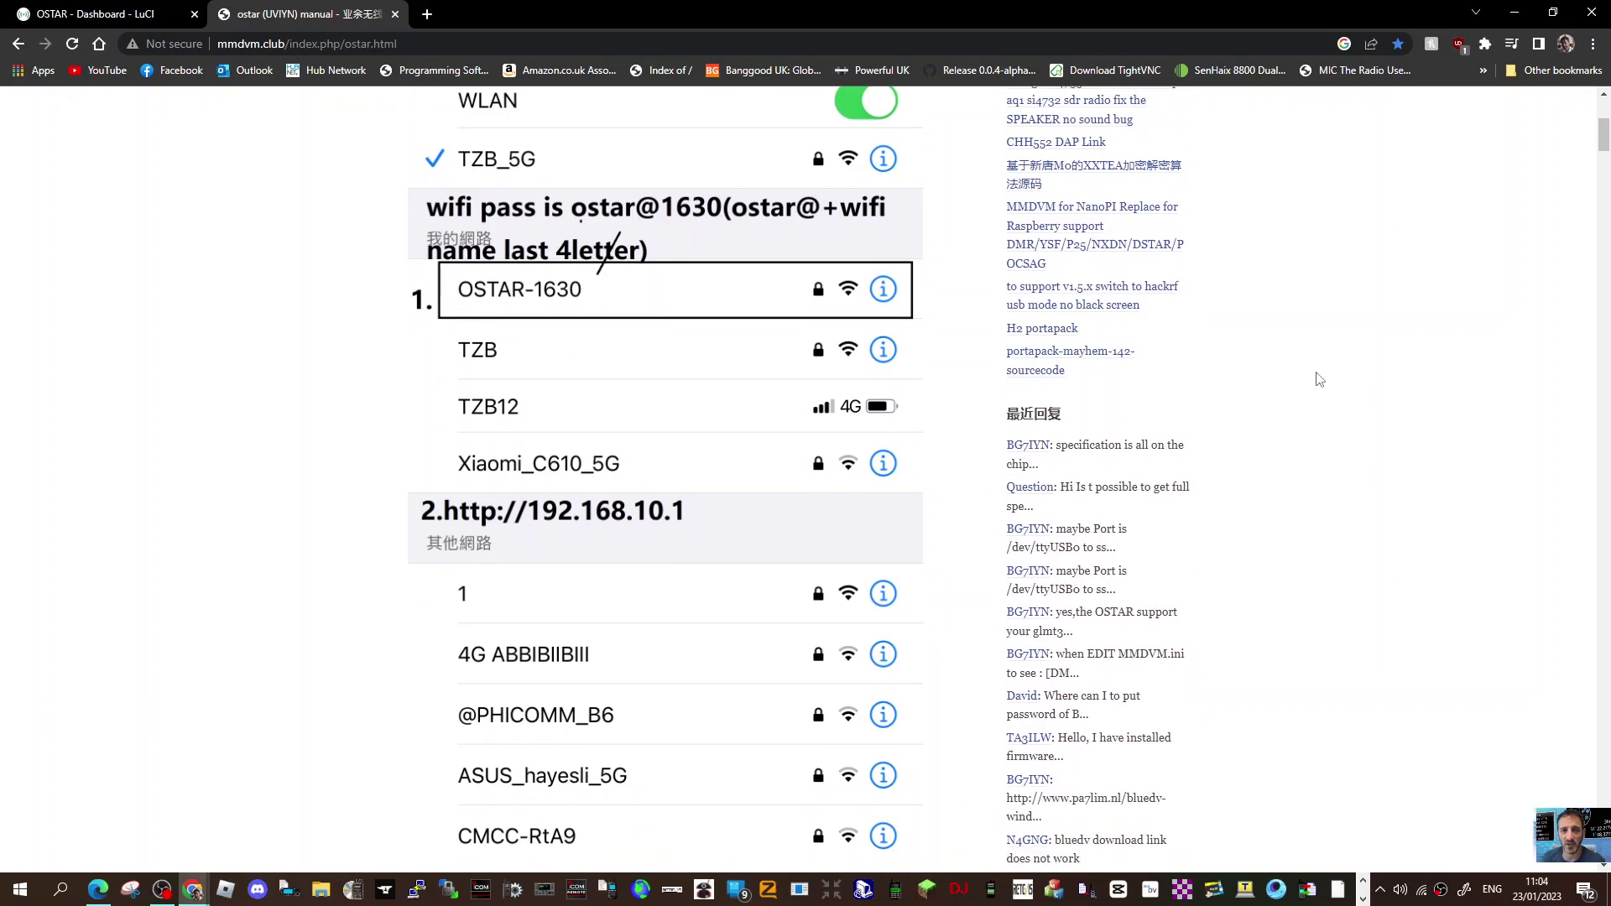
# Open the taskbar Wi-Fi flyout showing MERCURY2GHZ connected.
pyautogui.click(1420, 894)
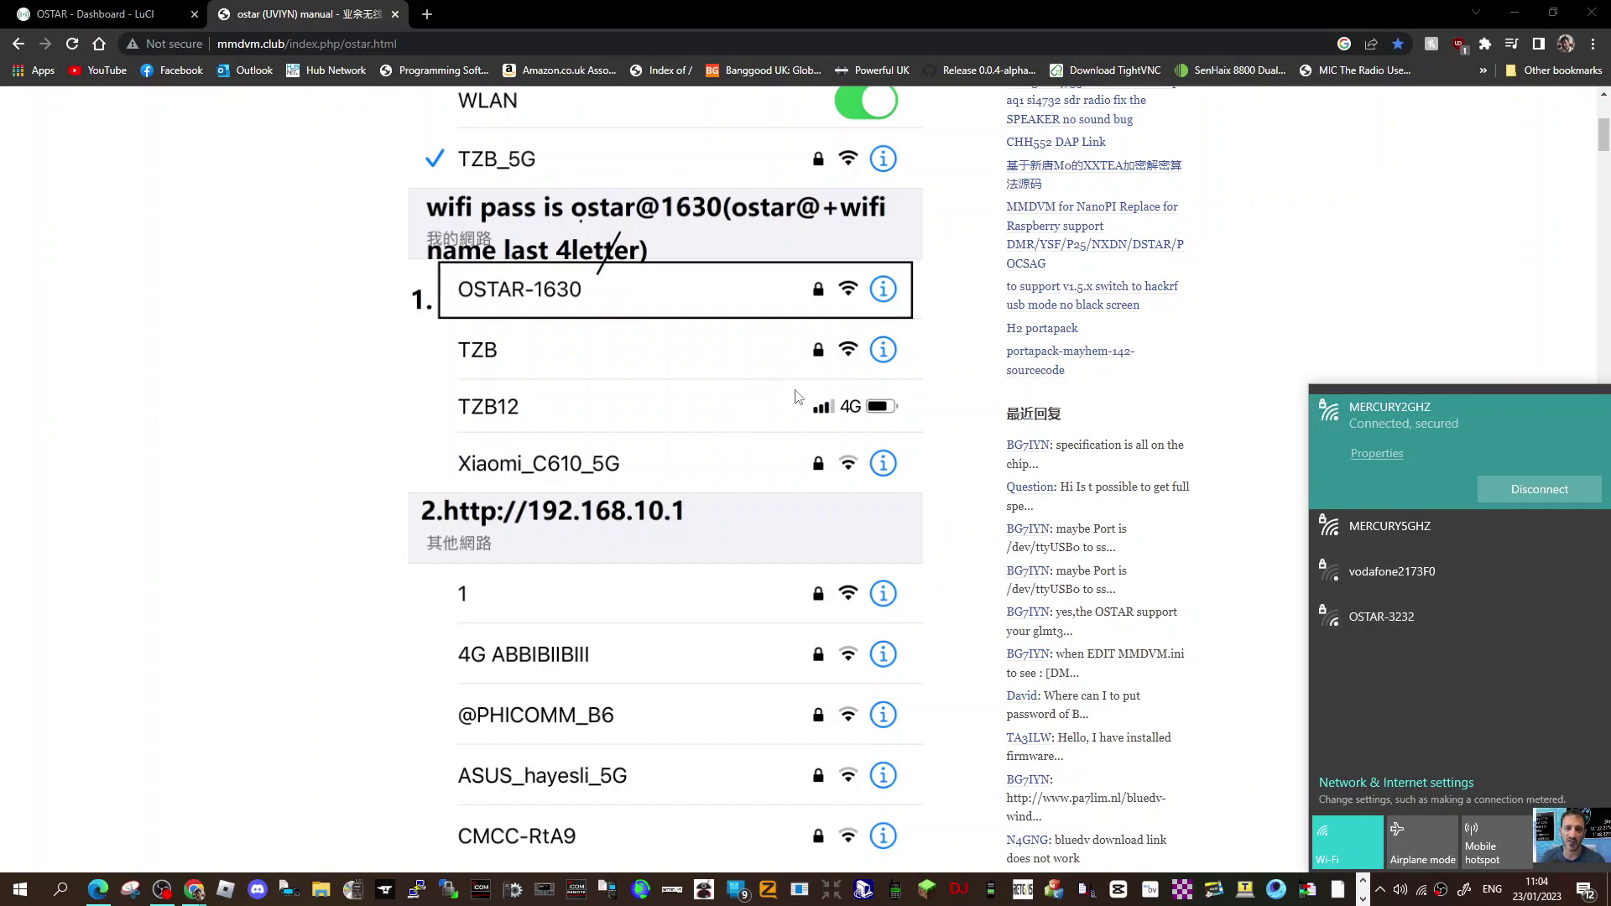
pyautogui.scroll(-3, 797, 397)
pyautogui.scroll(-2, 840, 384)
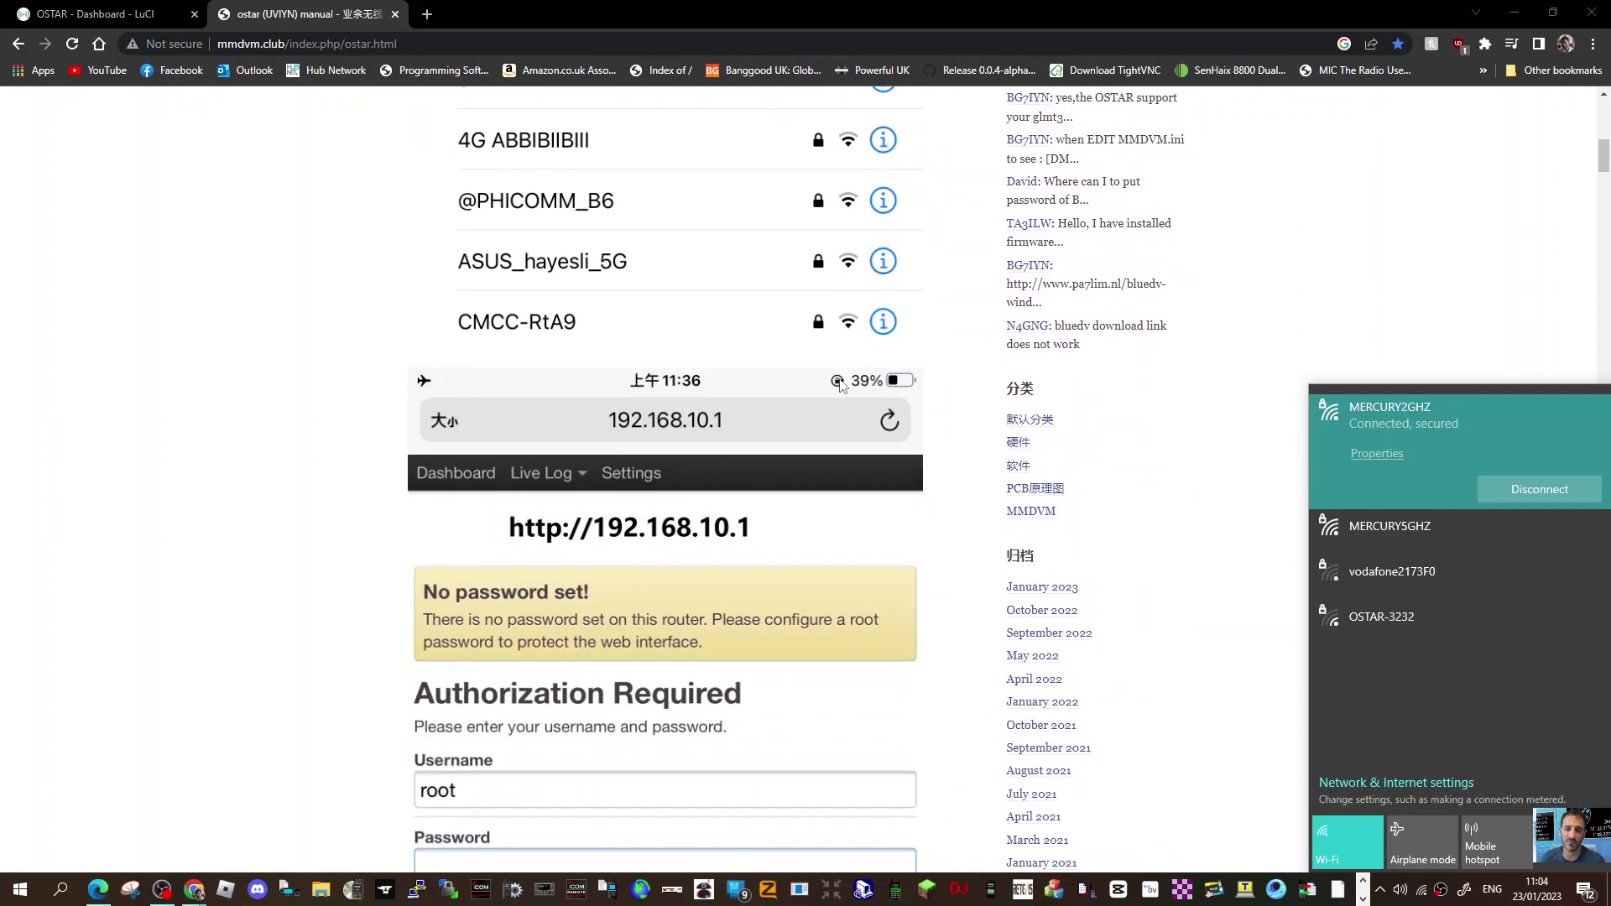
pyautogui.scroll(-2, 840, 385)
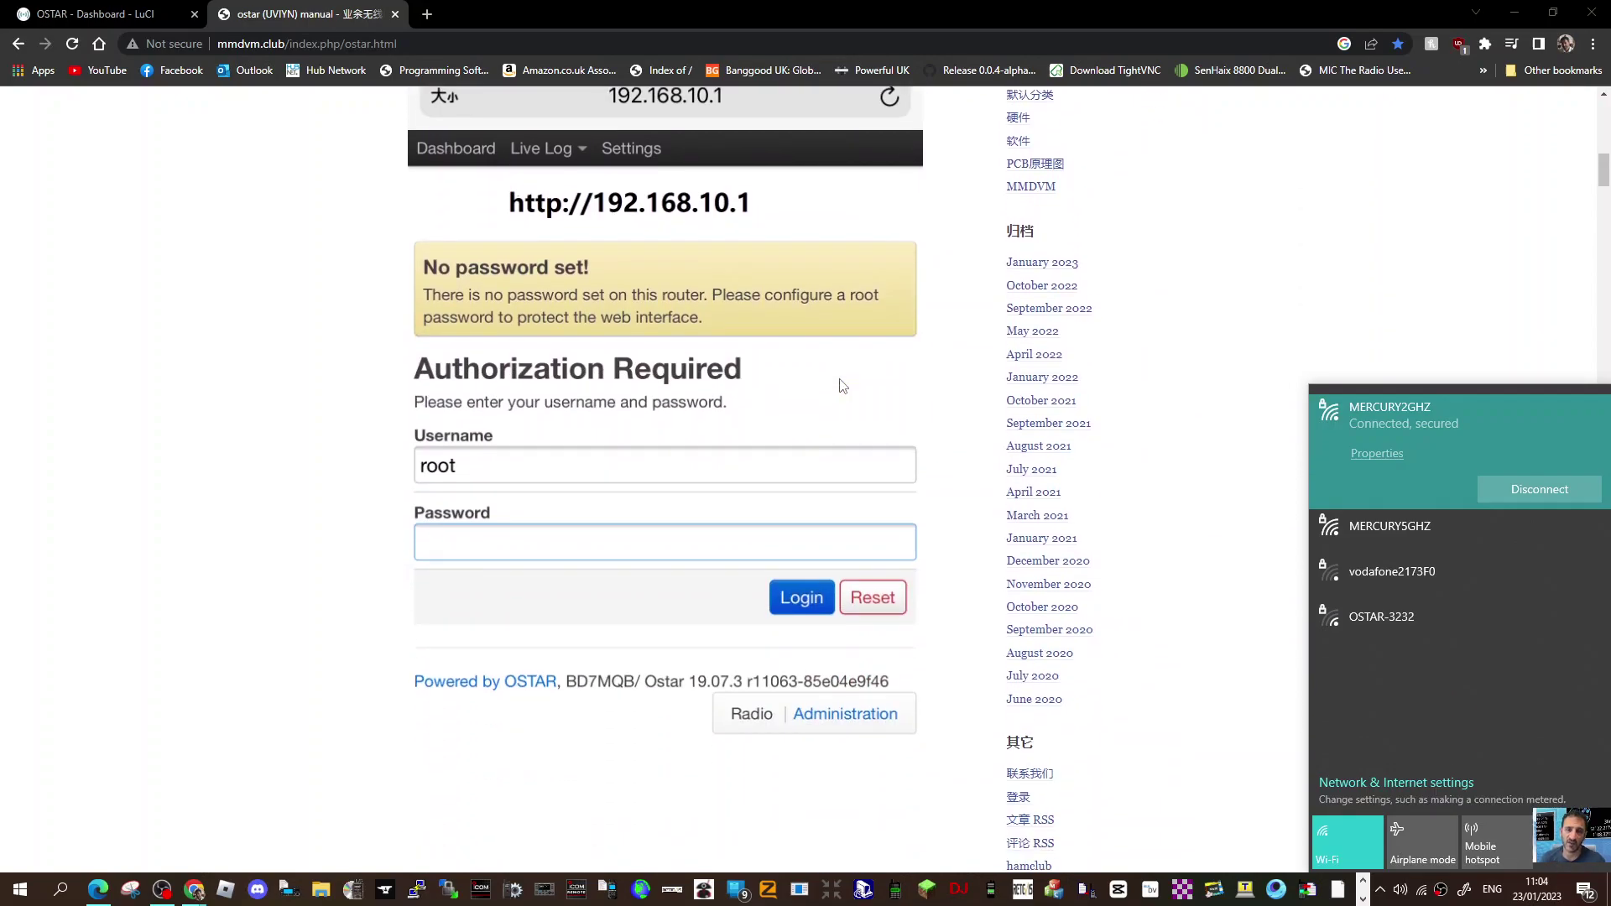
pyautogui.scroll(-1, 840, 384)
pyautogui.scroll(3, 838, 377)
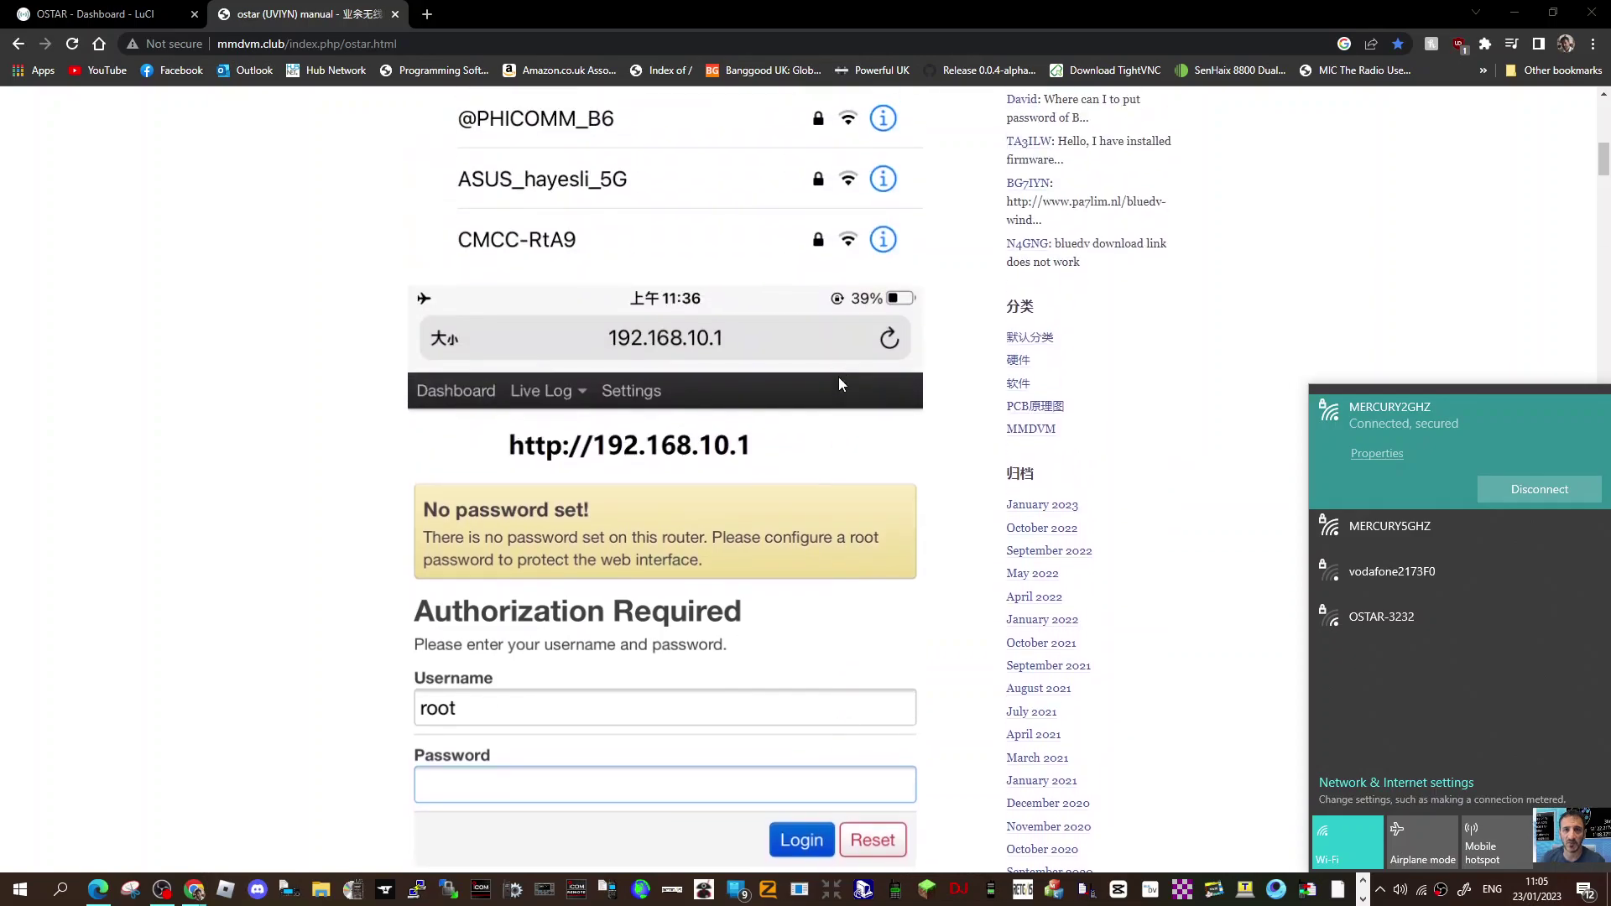
pyautogui.scroll(-4, 838, 376)
pyautogui.scroll(-1, 840, 383)
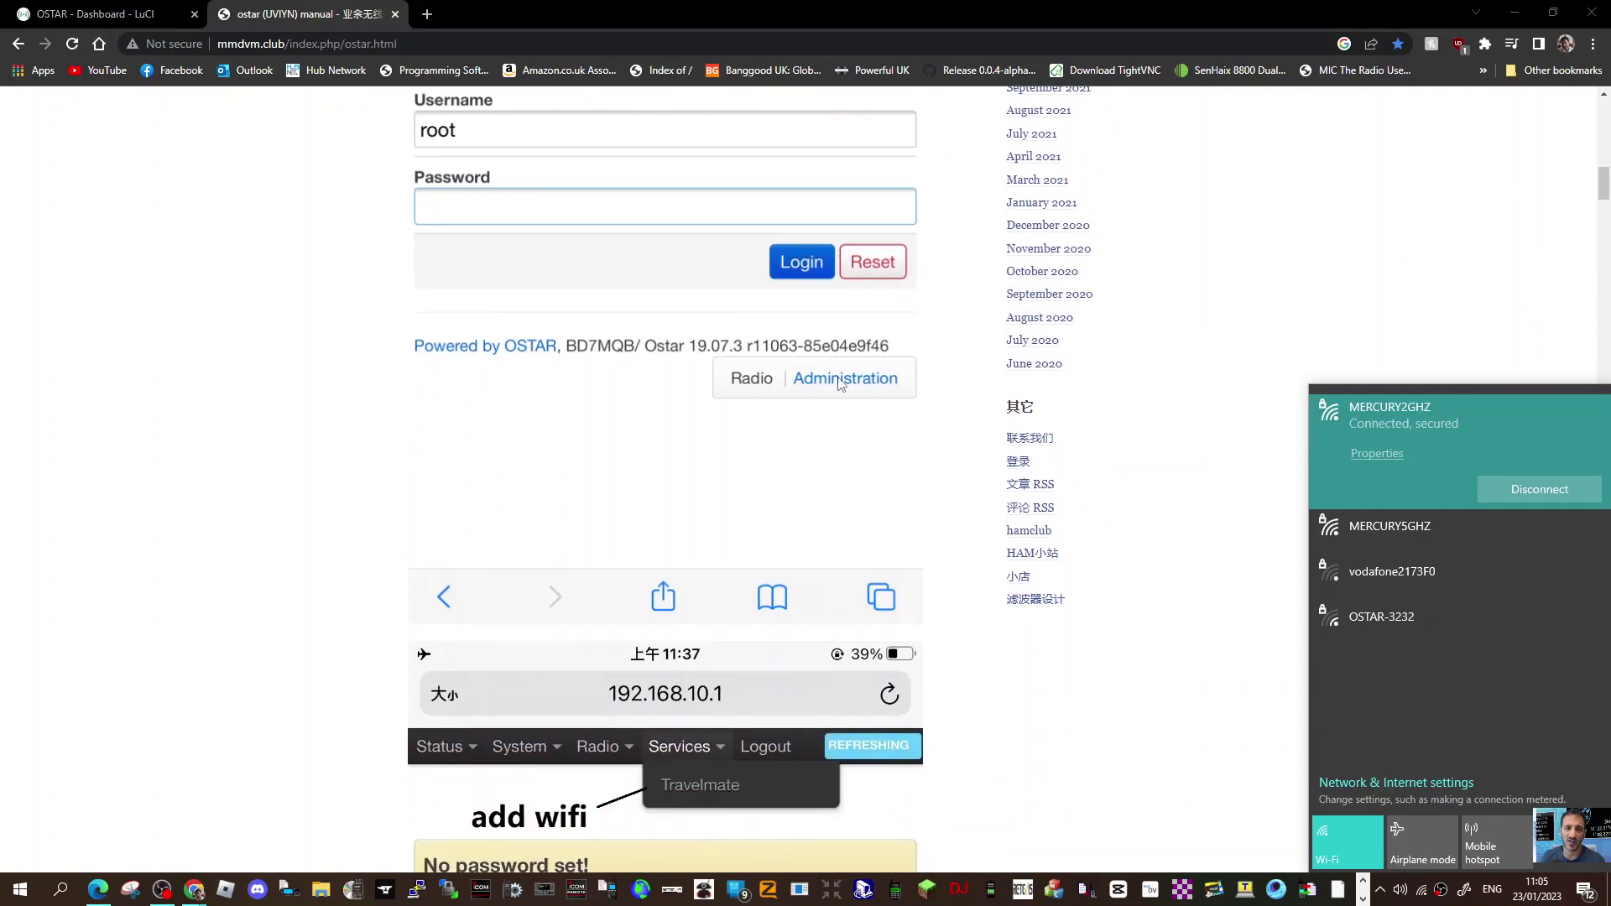
pyautogui.scroll(-1, 839, 384)
pyautogui.scroll(-1, 839, 385)
pyautogui.scroll(-2, 837, 384)
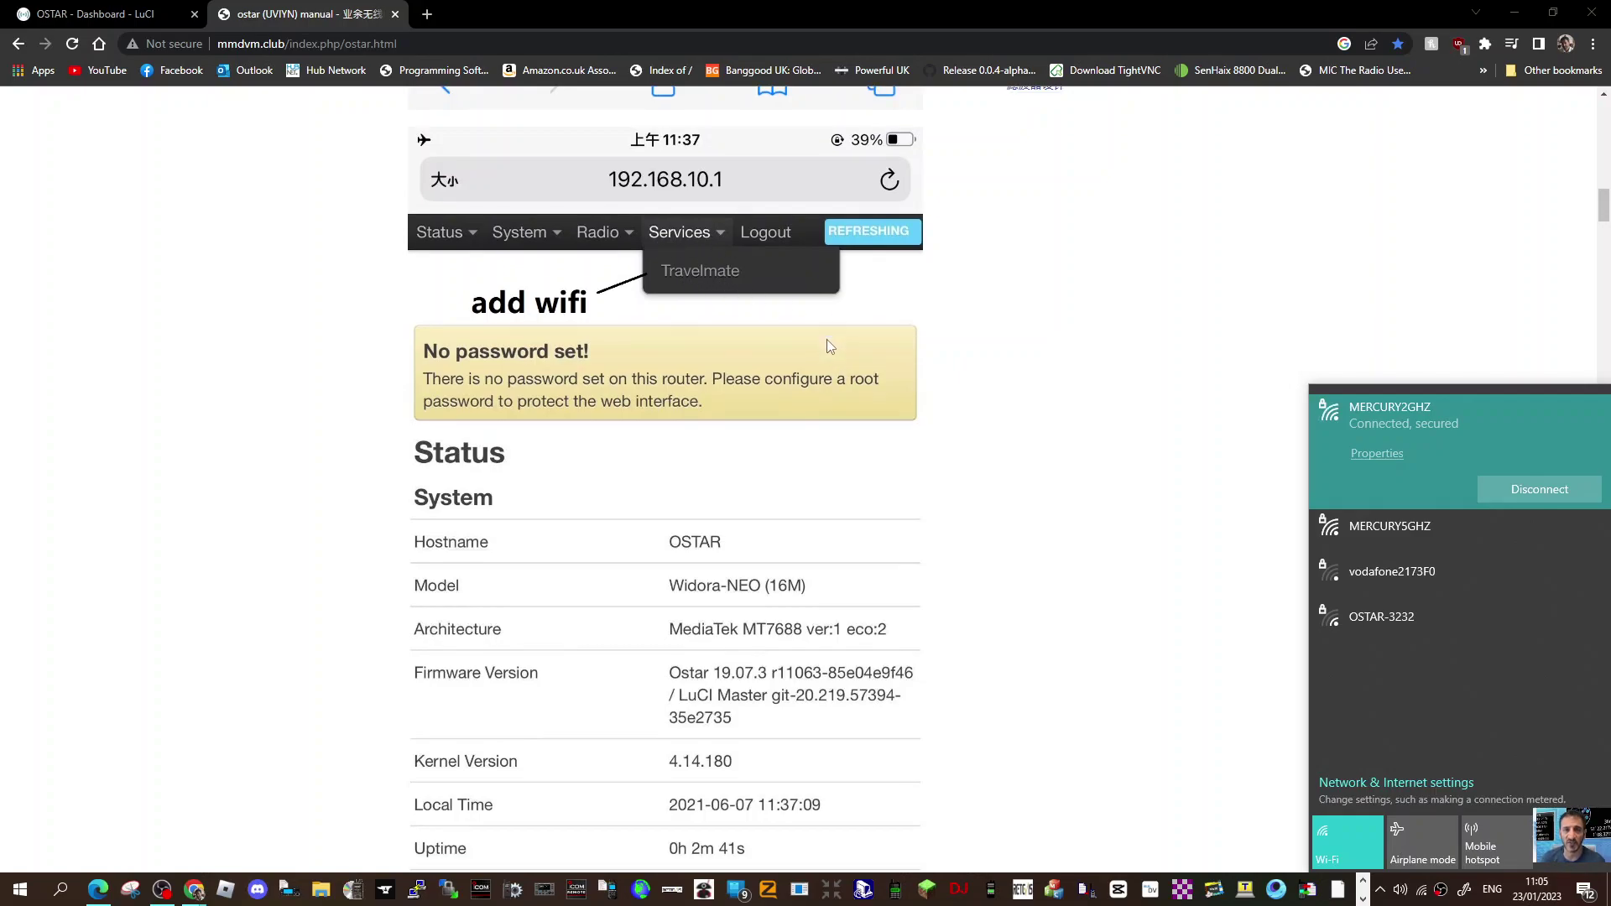
pyautogui.scroll(-2, 827, 338)
pyautogui.scroll(3, 811, 337)
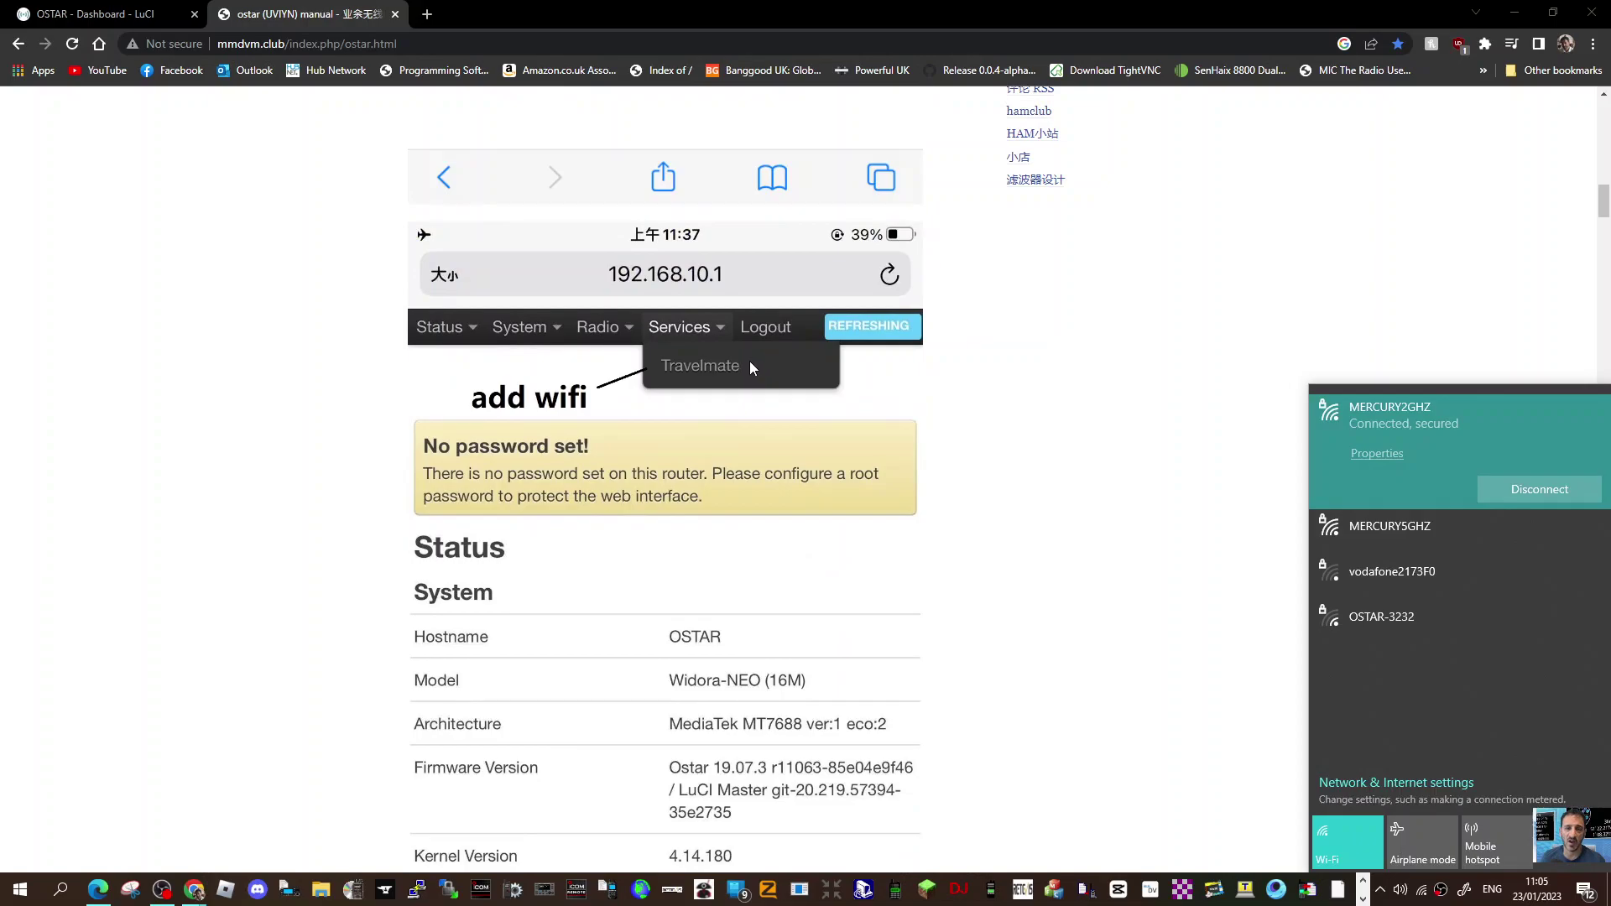
pyautogui.scroll(-3, 855, 330)
pyautogui.scroll(-1, 860, 328)
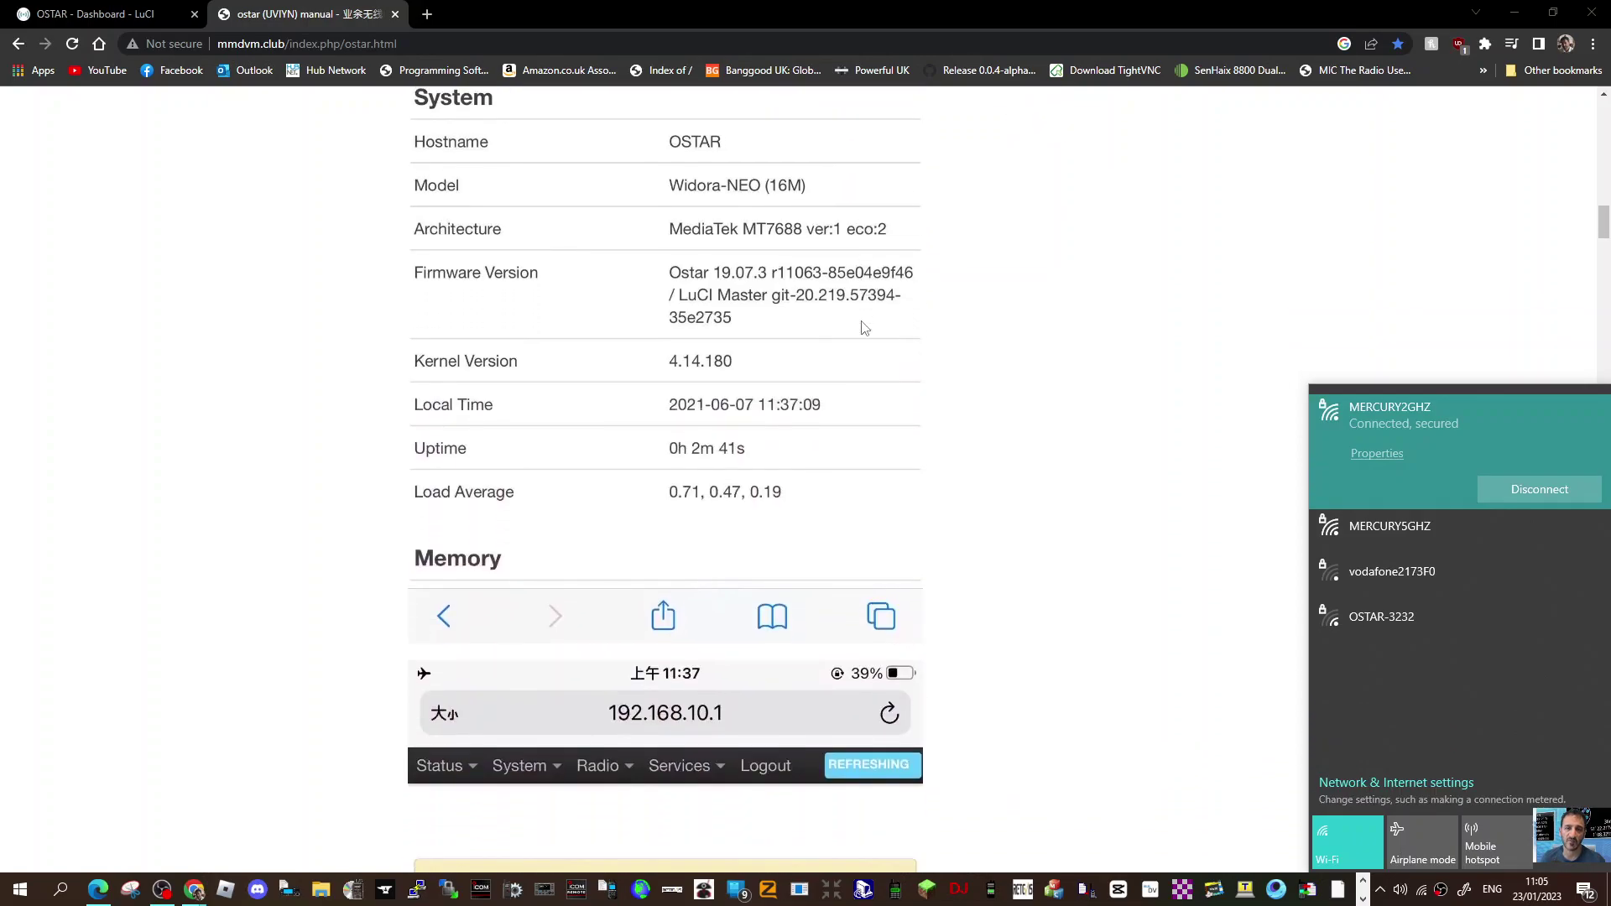
pyautogui.scroll(-1, 861, 328)
pyautogui.scroll(2, 863, 328)
pyautogui.scroll(-5, 863, 328)
pyautogui.scroll(-3, 863, 329)
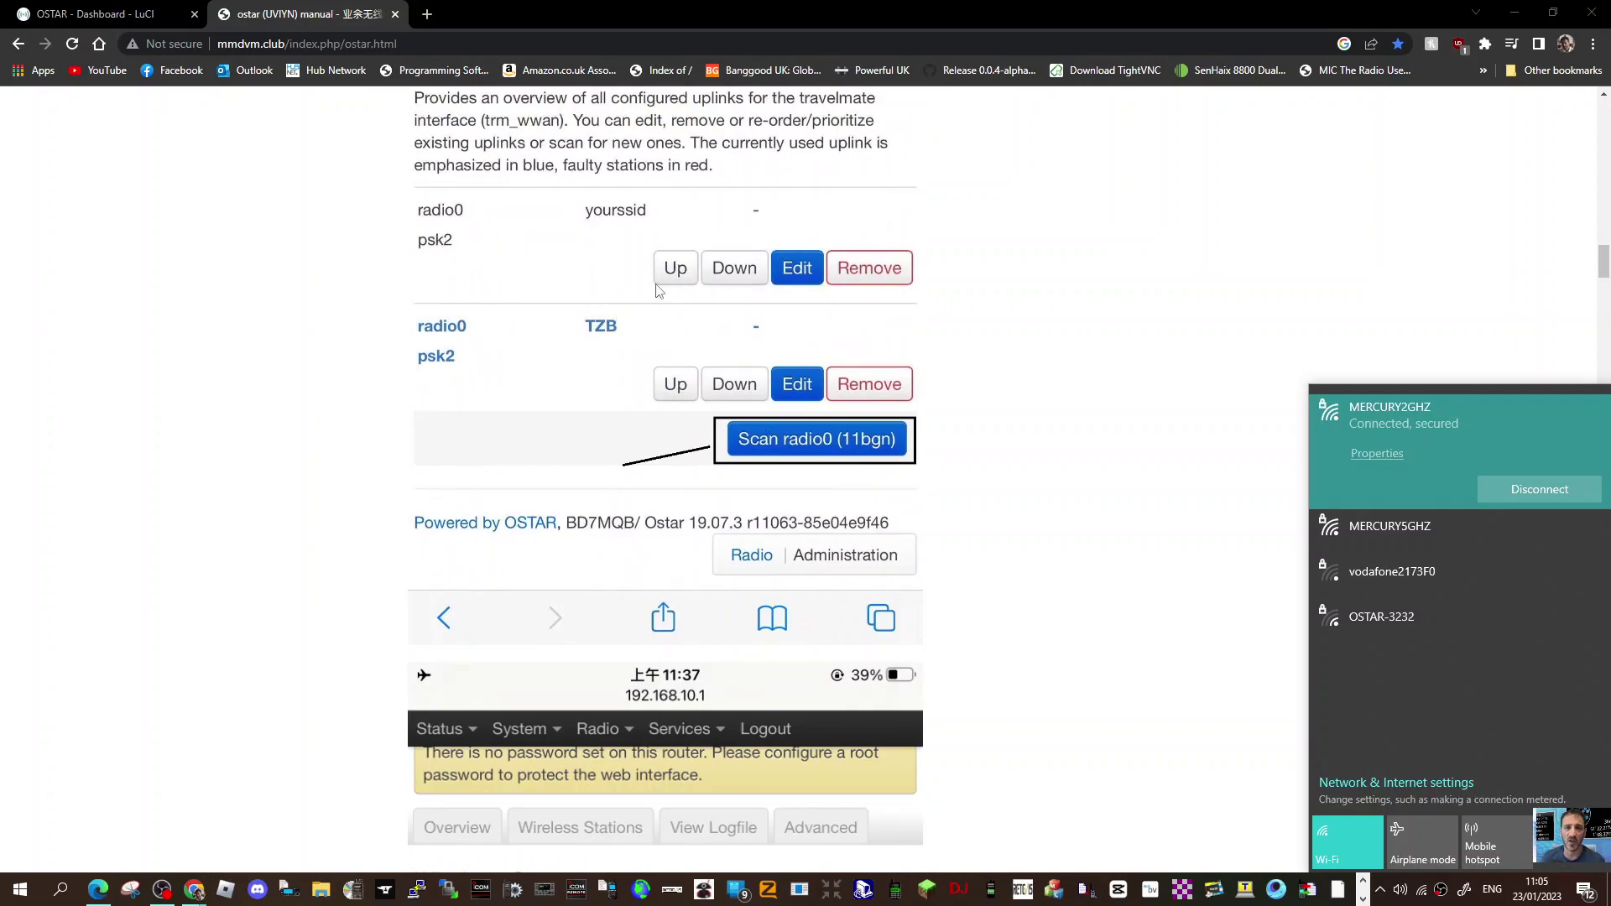
pyautogui.scroll(-2, 841, 327)
pyautogui.scroll(-1, 885, 307)
pyautogui.scroll(-2, 884, 316)
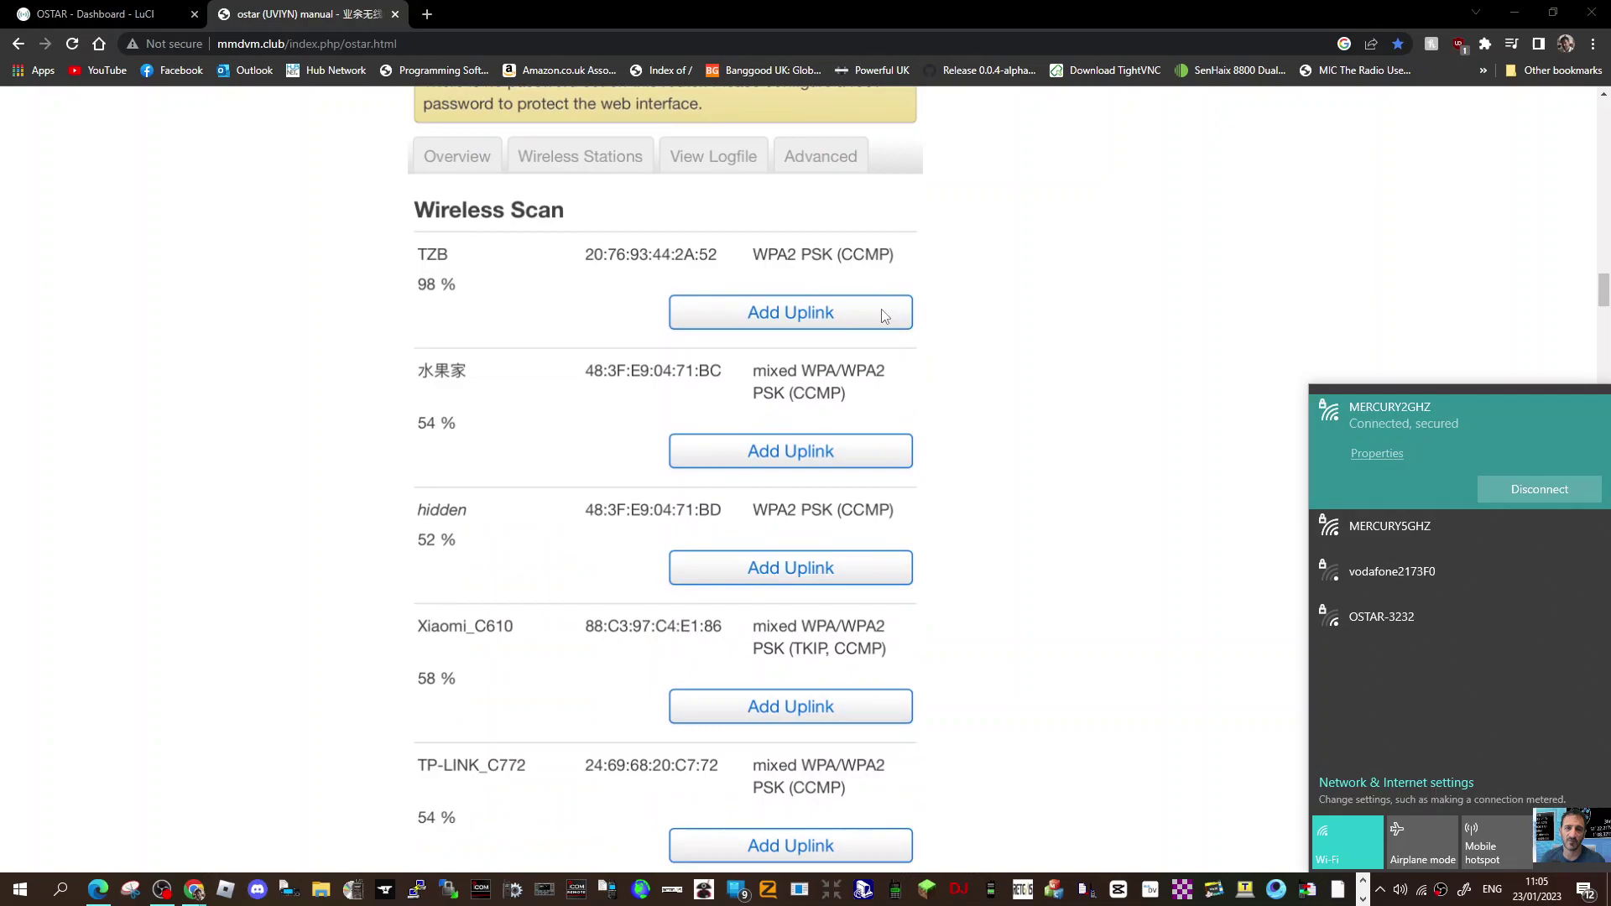
pyautogui.scroll(-1, 881, 316)
pyautogui.scroll(-6, 877, 333)
pyautogui.scroll(-3, 875, 328)
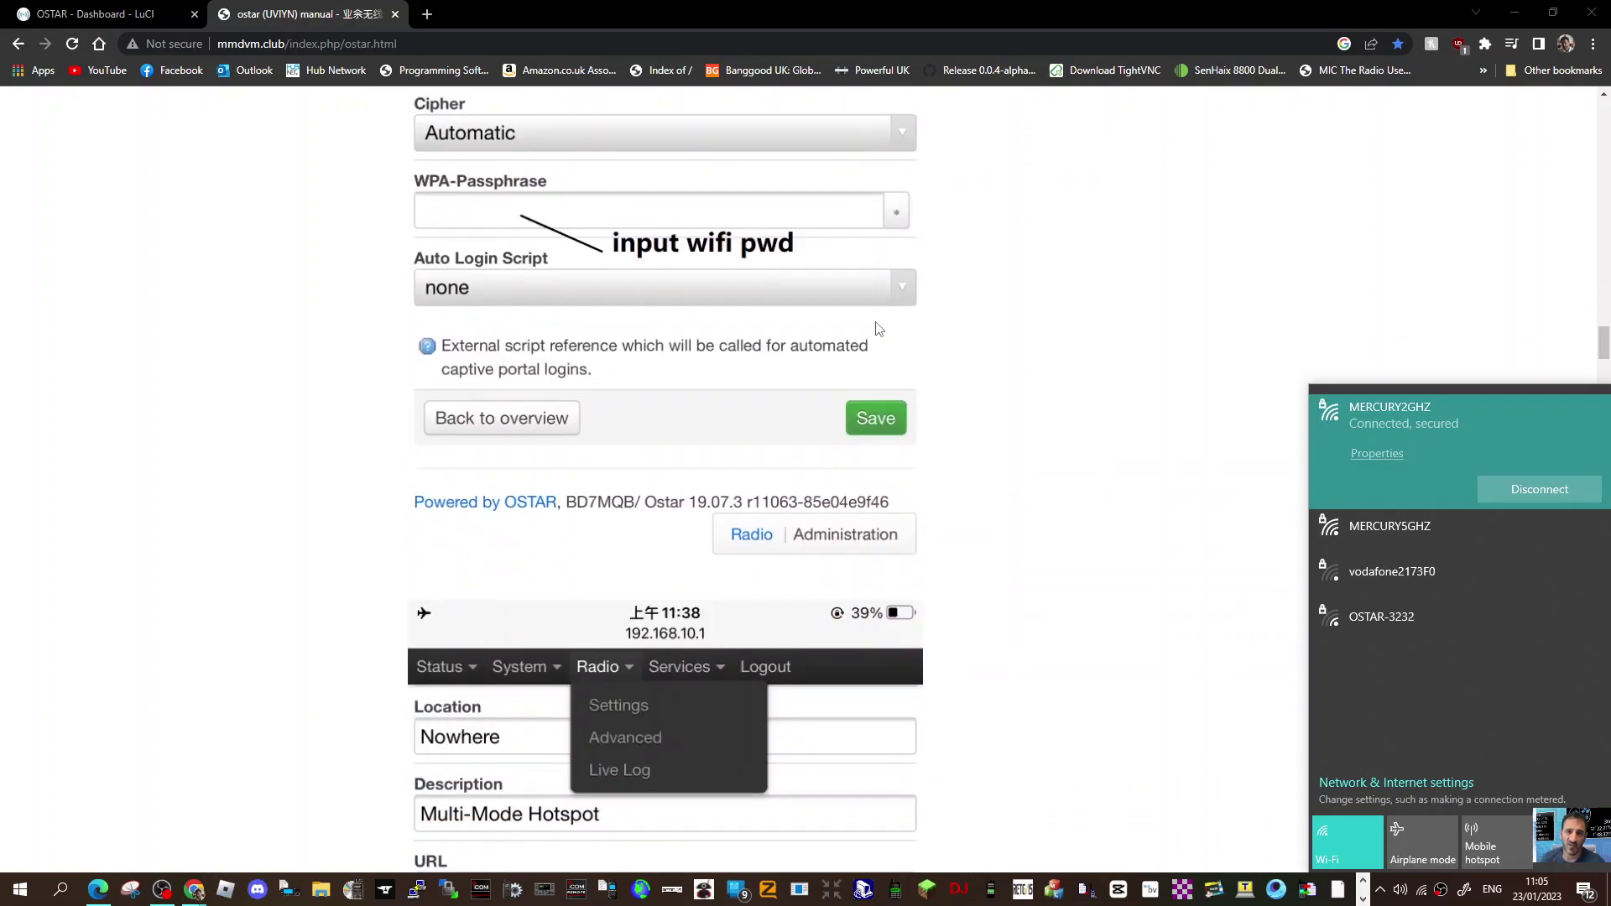
pyautogui.scroll(2, 761, 328)
pyautogui.scroll(-4, 762, 330)
pyautogui.scroll(-3, 772, 357)
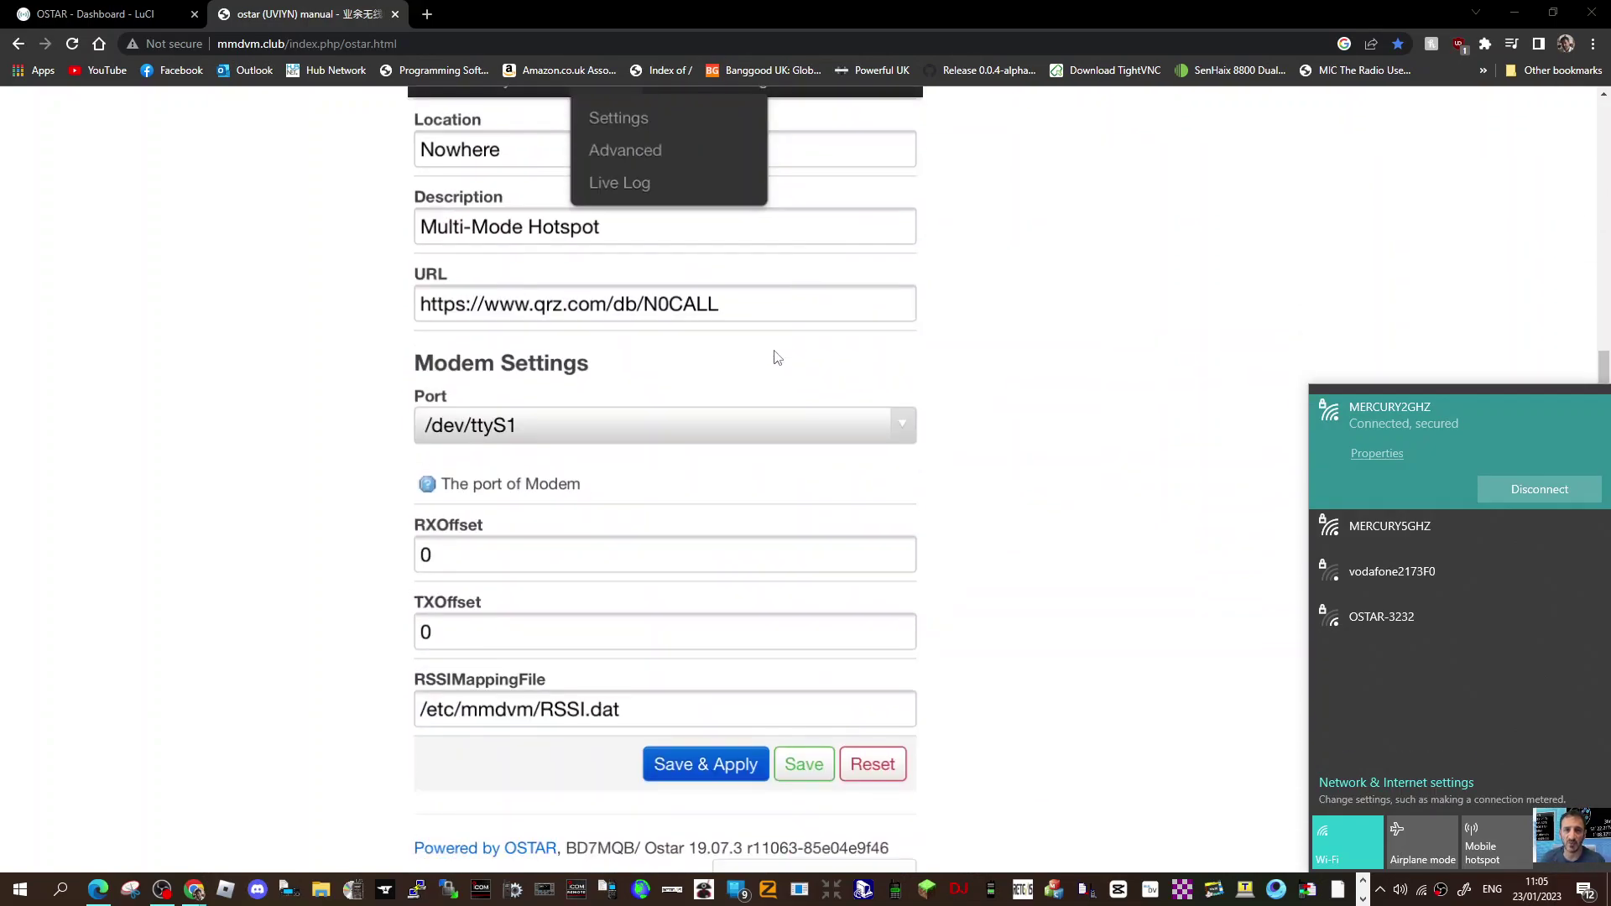
pyautogui.scroll(-4, 777, 355)
pyautogui.scroll(-4, 777, 355)
pyautogui.scroll(-4, 779, 351)
pyautogui.scroll(-4, 778, 350)
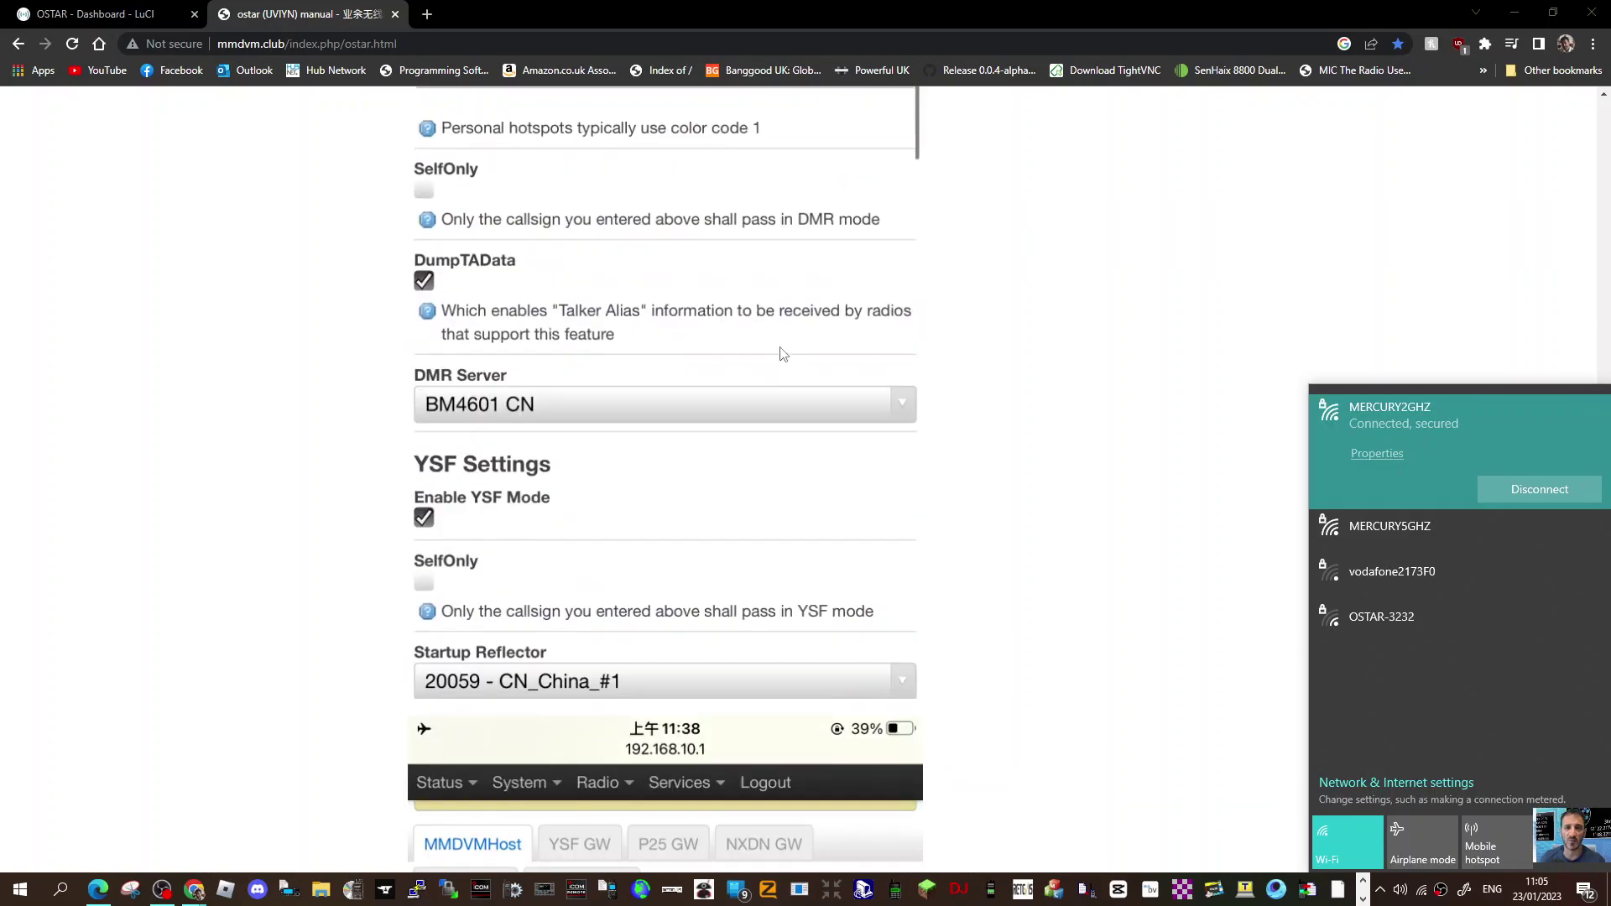
pyautogui.scroll(3, 779, 353)
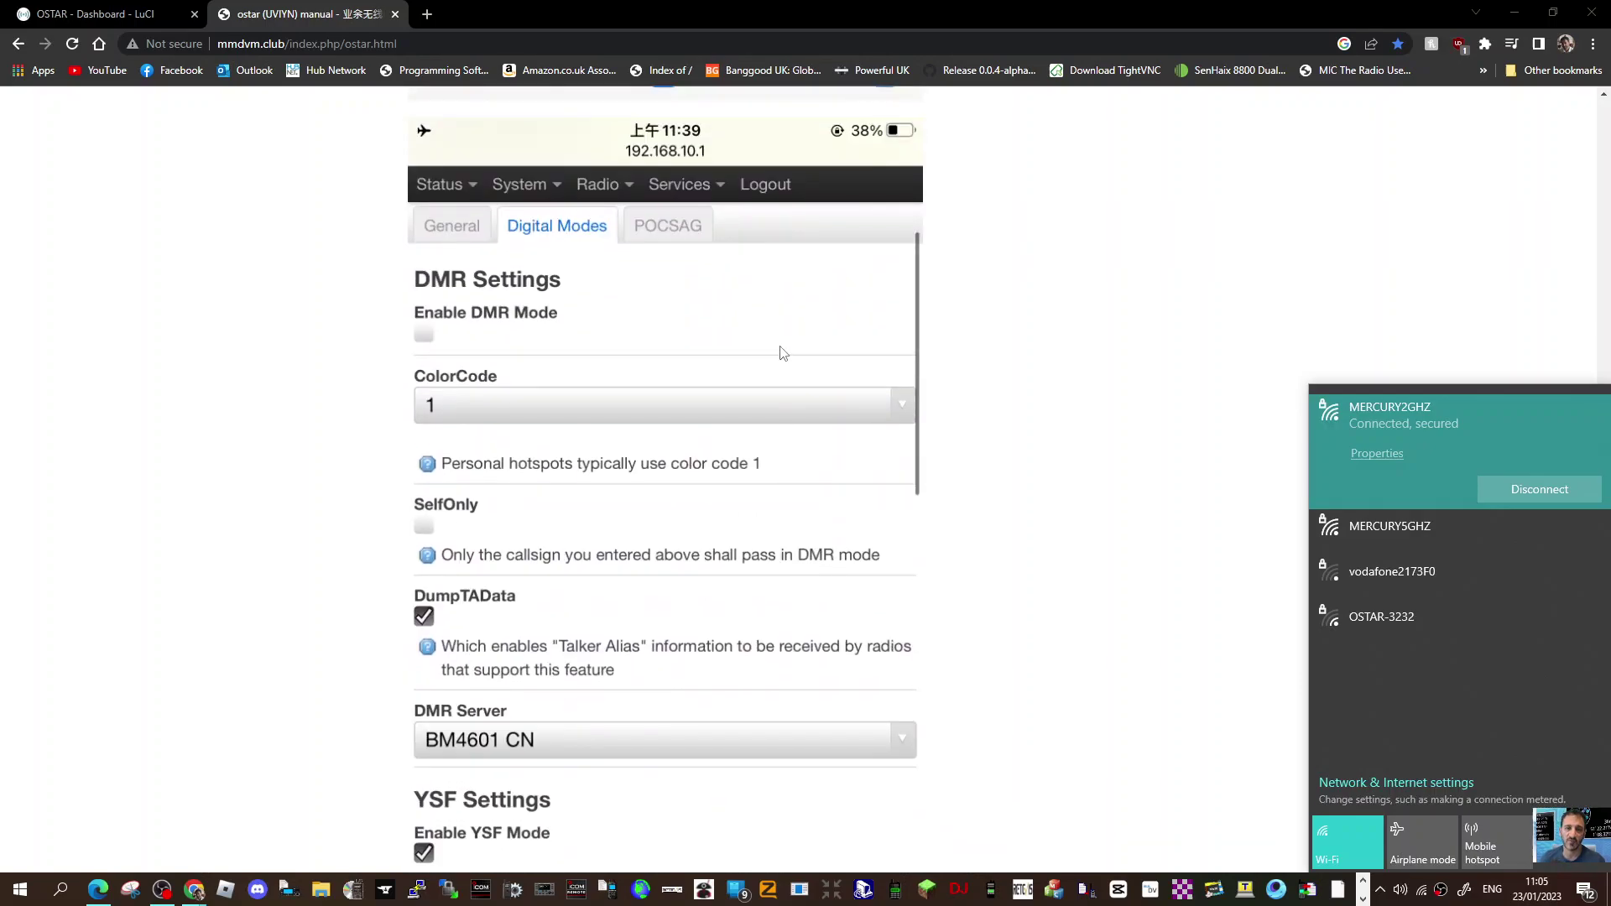
pyautogui.scroll(-7, 780, 352)
pyautogui.scroll(-3, 781, 350)
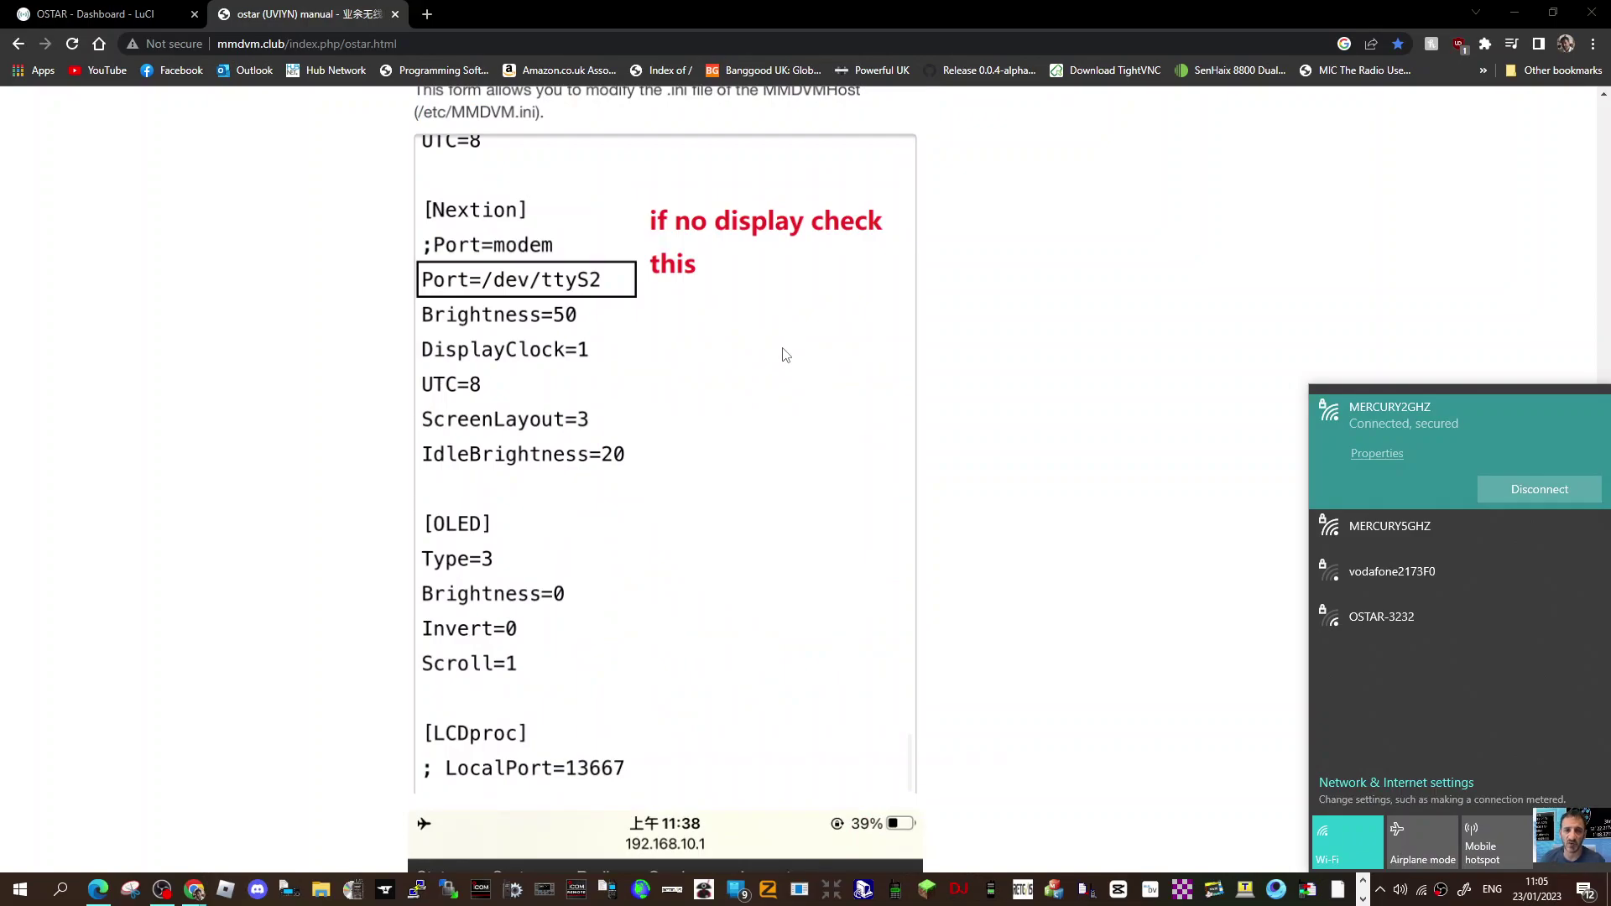
pyautogui.scroll(-5, 781, 355)
pyautogui.scroll(-5, 782, 356)
pyautogui.scroll(-5, 783, 357)
pyautogui.scroll(-5, 783, 357)
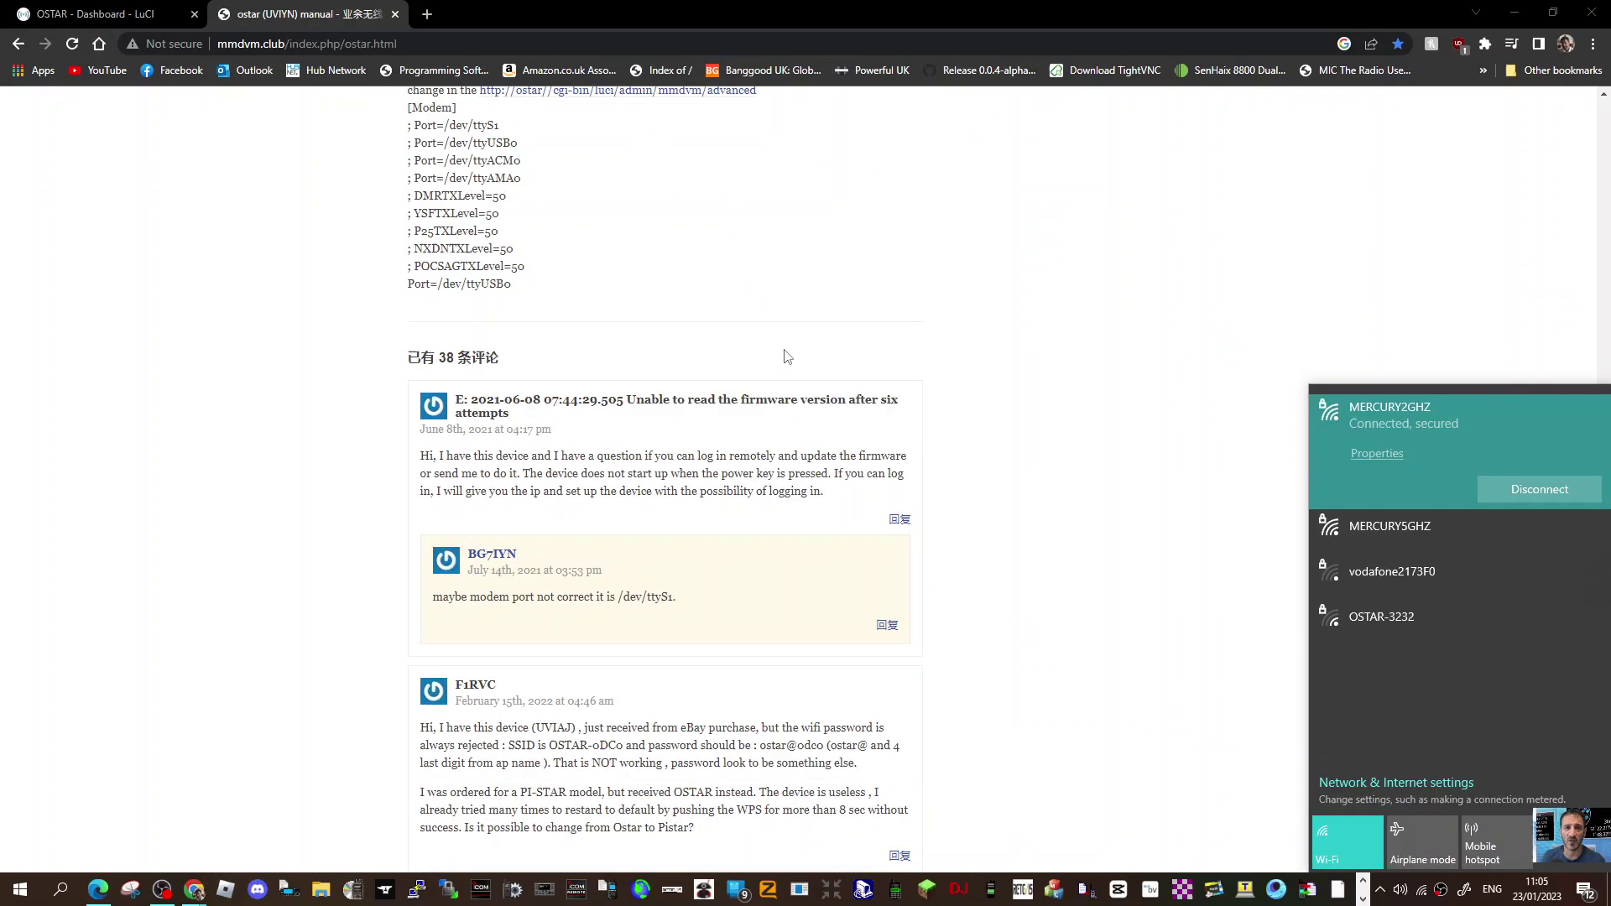
pyautogui.scroll(-5, 784, 358)
pyautogui.scroll(5, 785, 356)
pyautogui.scroll(5, 785, 352)
pyautogui.scroll(5, 787, 348)
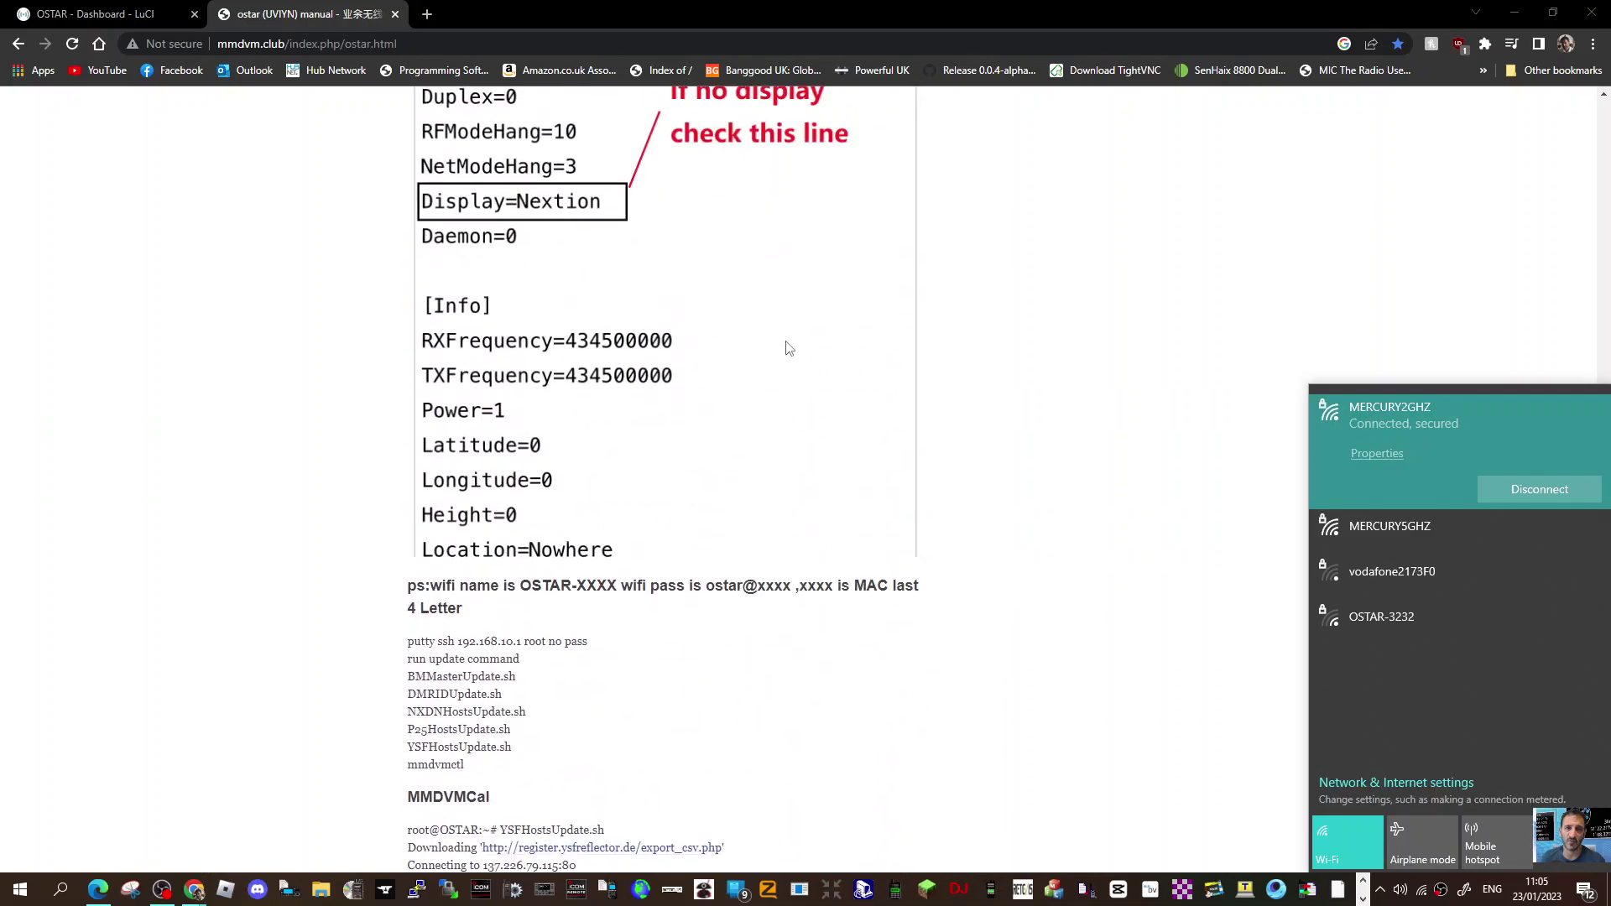
pyautogui.scroll(5, 786, 349)
pyautogui.scroll(5, 786, 345)
pyautogui.scroll(5, 785, 342)
pyautogui.scroll(5, 785, 342)
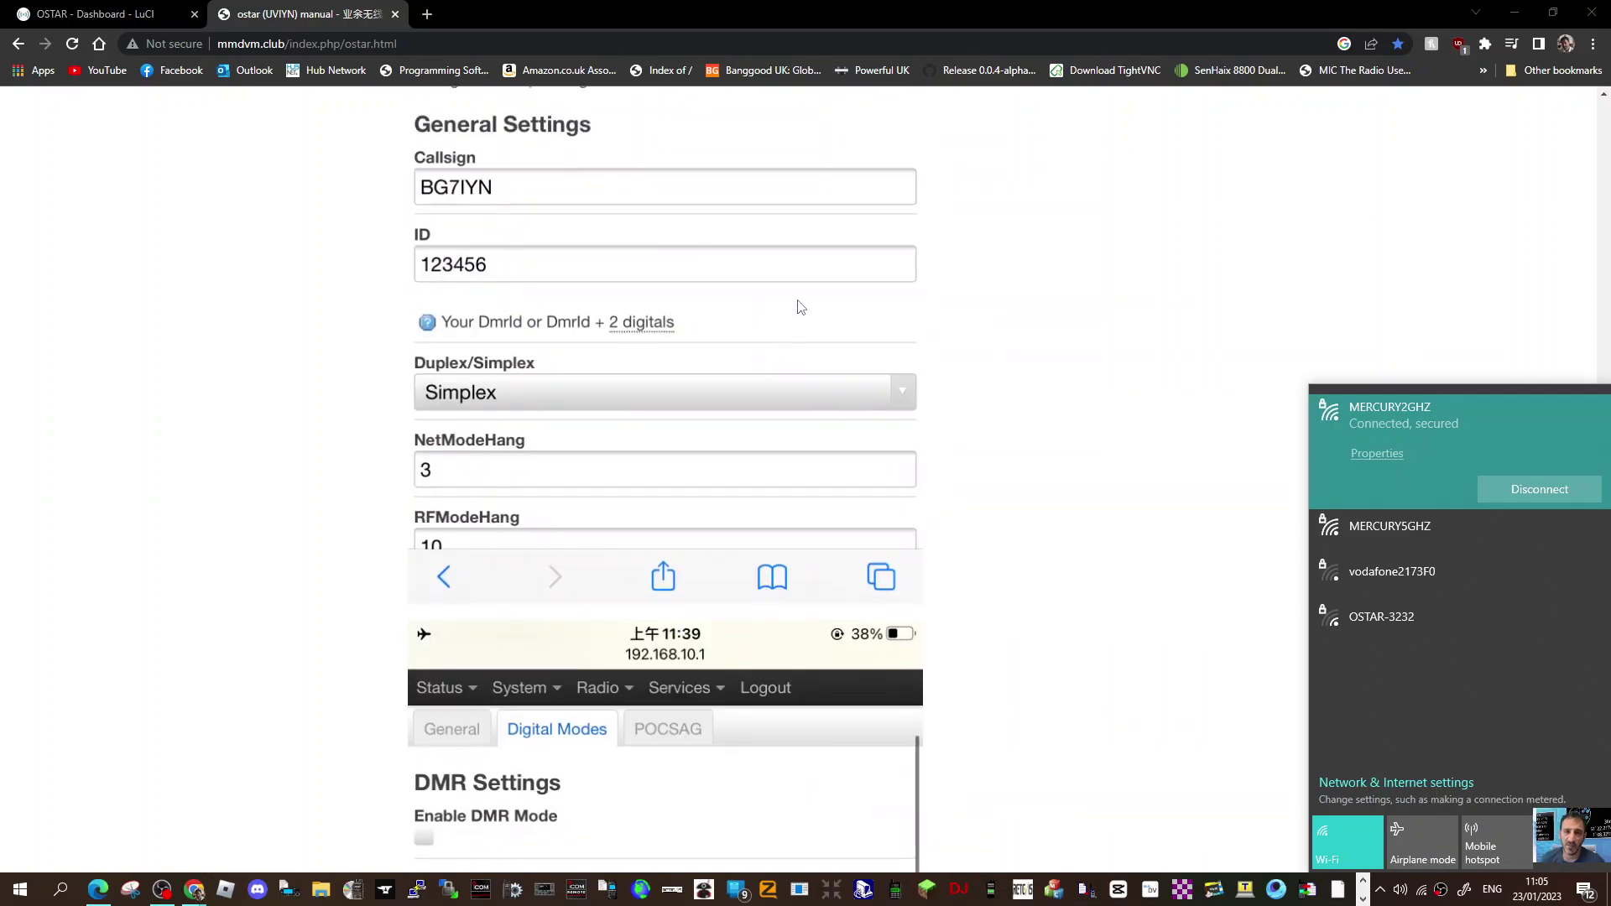
pyautogui.click(1015, 303)
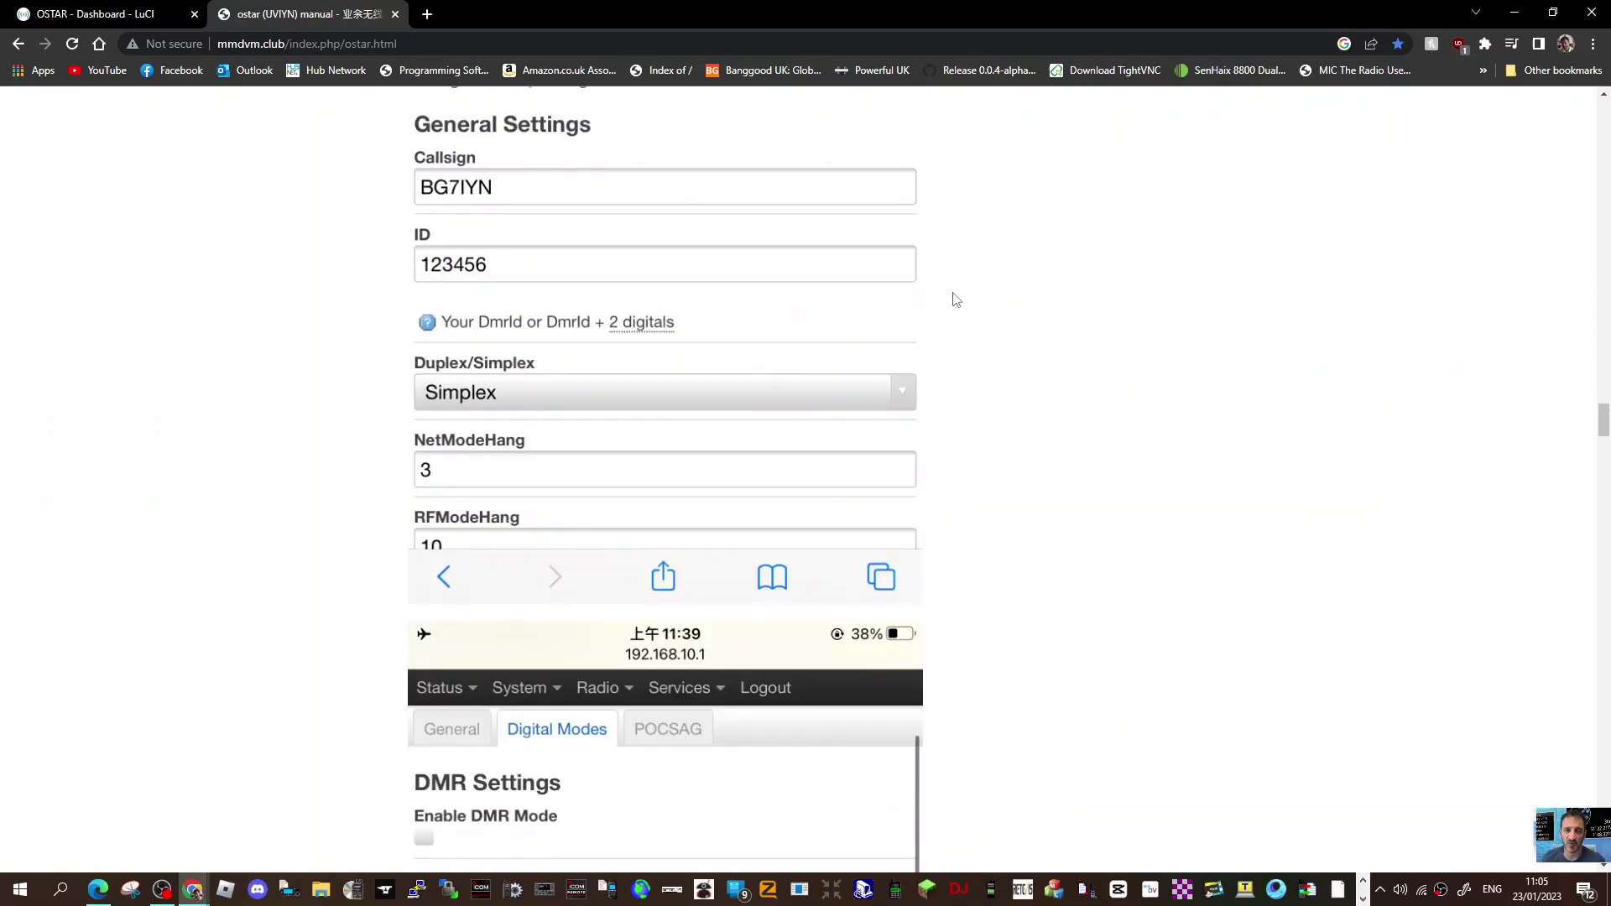